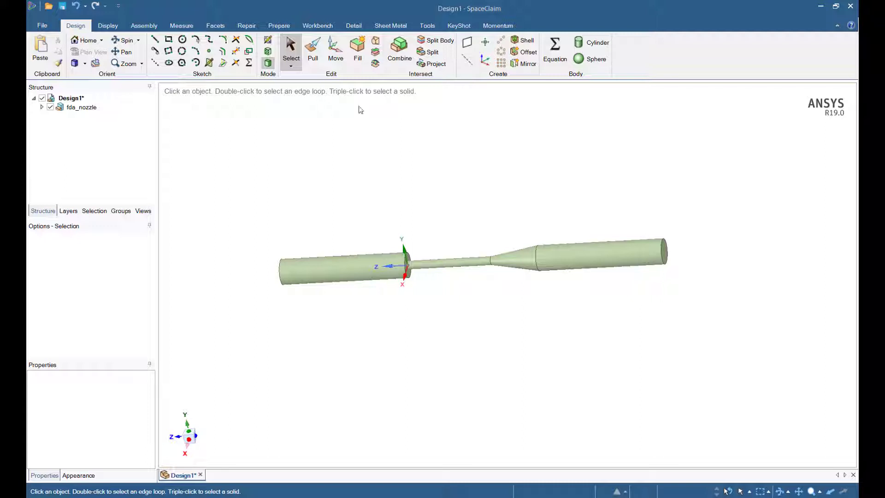
Pull the nozzle's outlet face to sit 200 mm from the contraction face
click(312, 52)
middle_drag(545, 160, 514, 205)
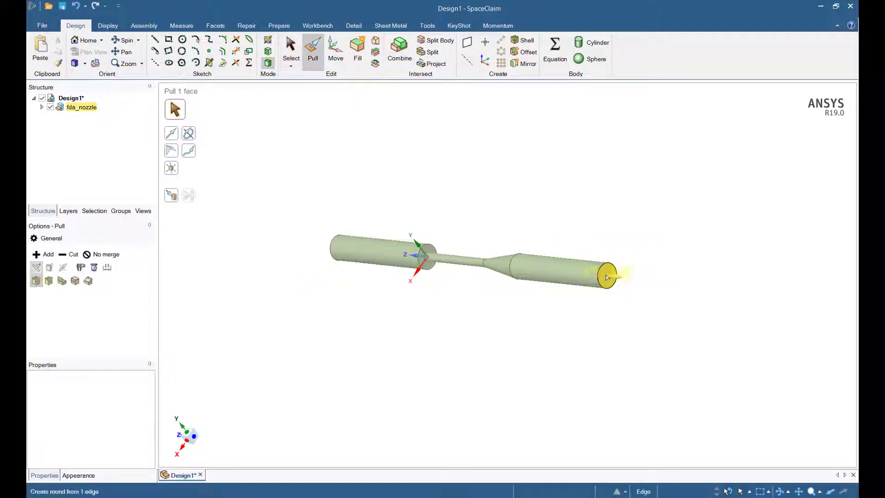
click(607, 277)
click(670, 245)
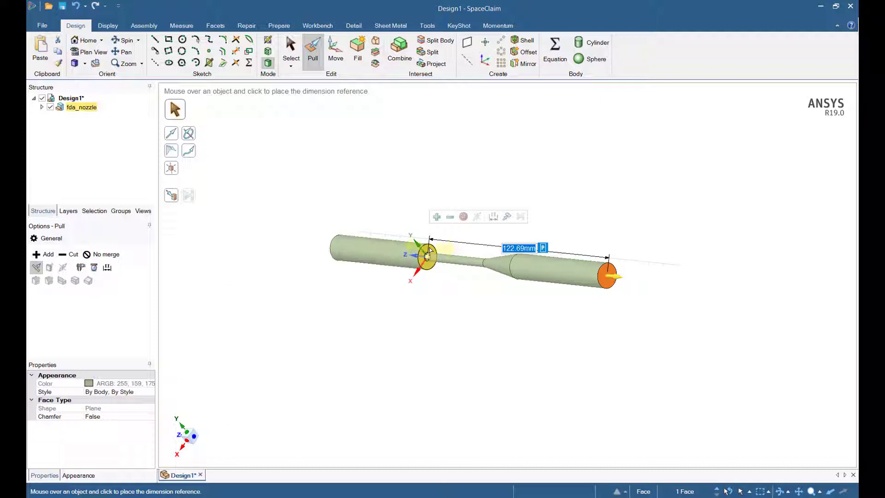
click(430, 251)
text(200)
key(Return)
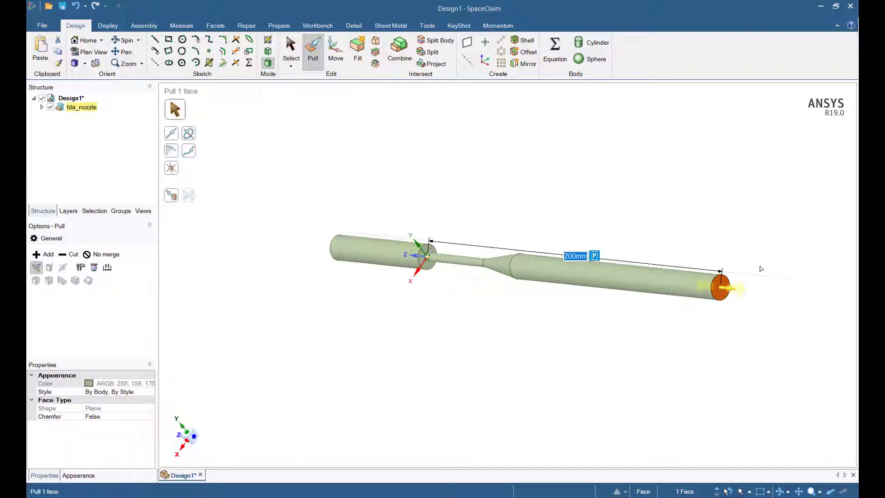
middle_drag(700, 322, 796, 345)
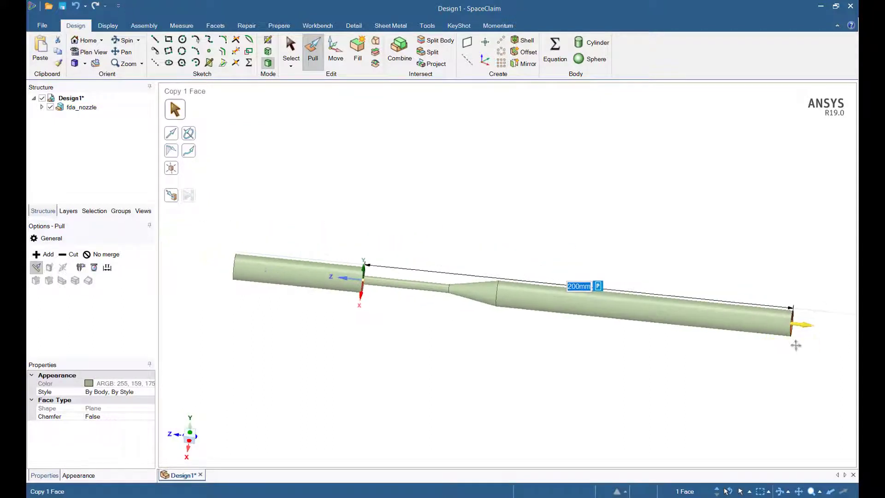
scroll(796, 346, down, 2)
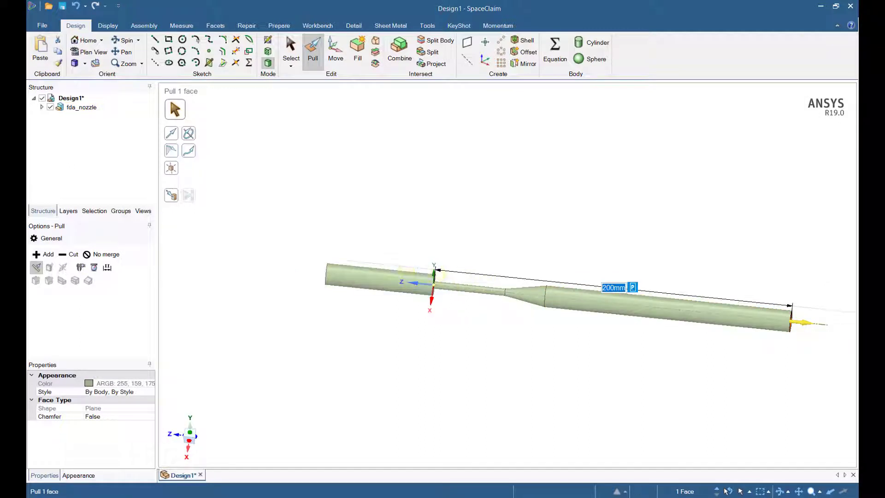
Pull the inlet face so the inlet cylinder is 100 mm long
middle_drag(386, 240, 420, 267)
click(333, 278)
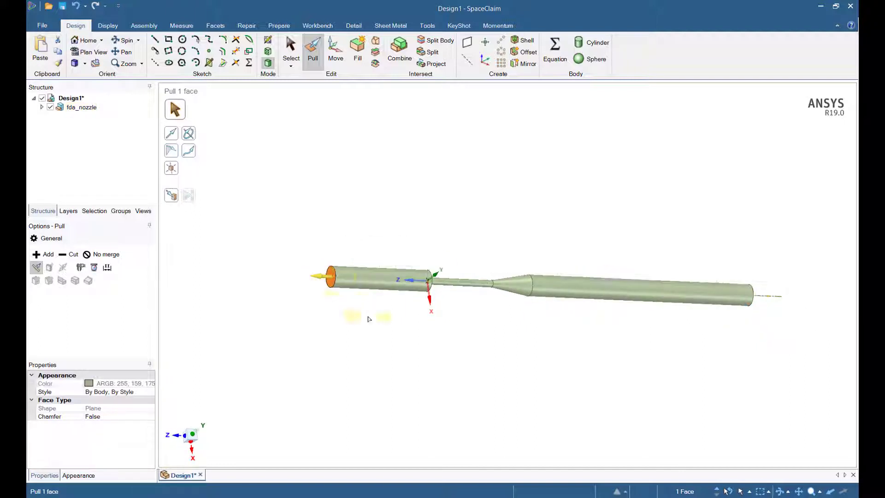
middle_drag(334, 279, 346, 273)
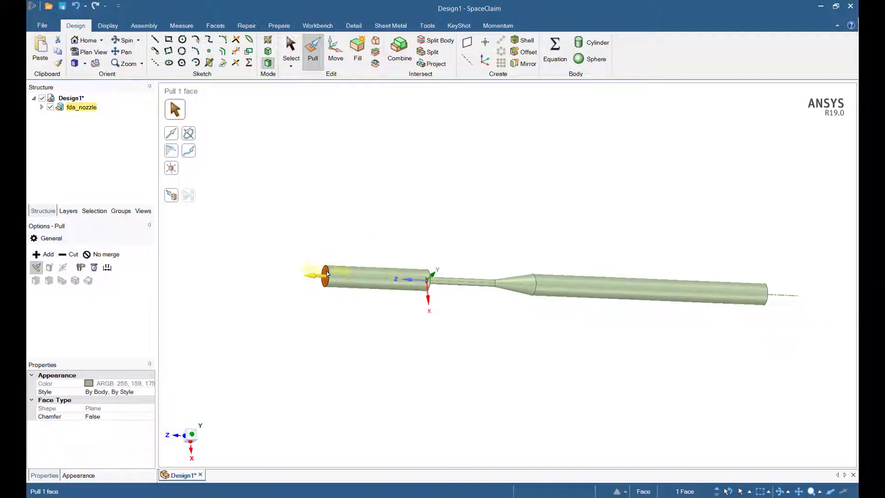
key(space)
middle_drag(427, 314, 426, 290)
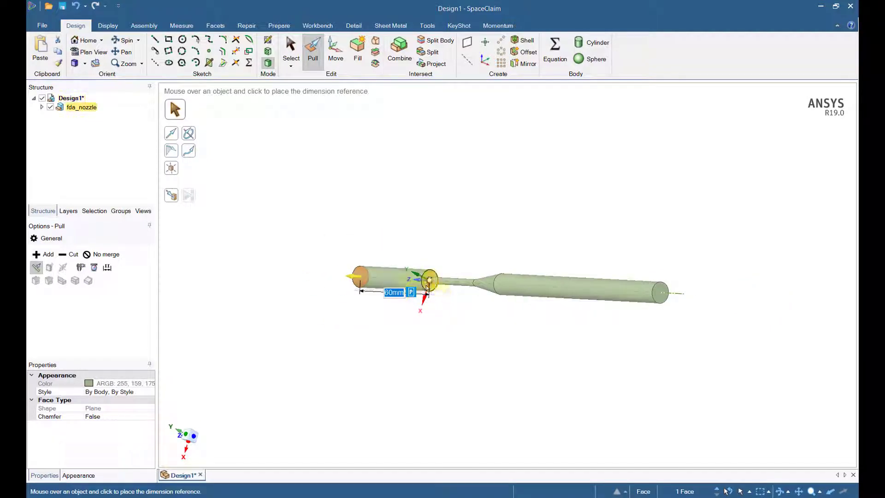
text(100)
key(Return)
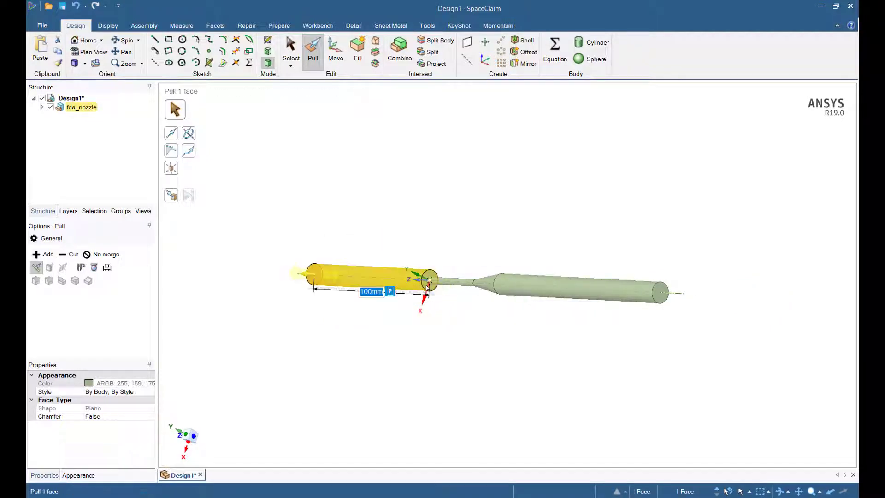
click(342, 241)
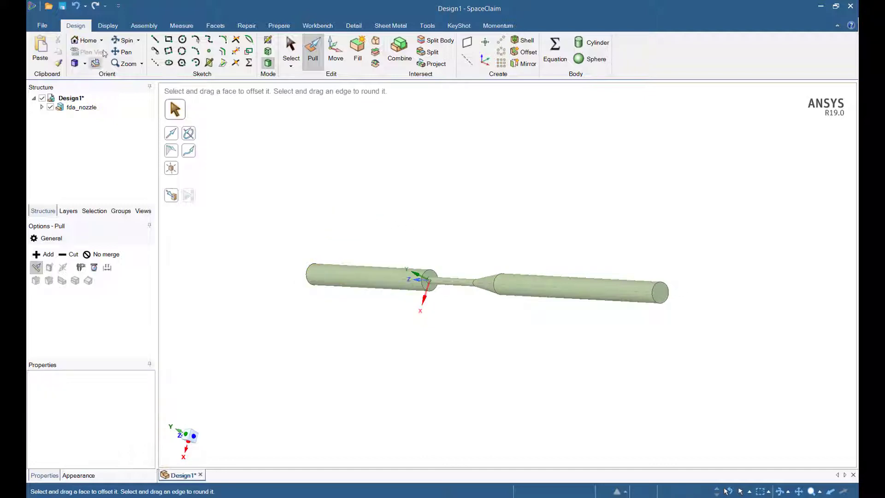
Save the nozzle over Design1.scdoc and send the geometry to AIM 19.0
click(61, 7)
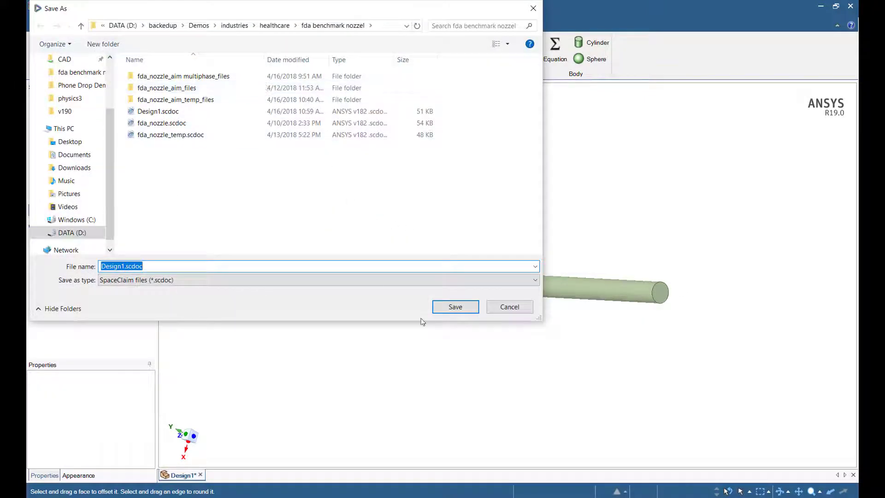
click(456, 307)
click(473, 259)
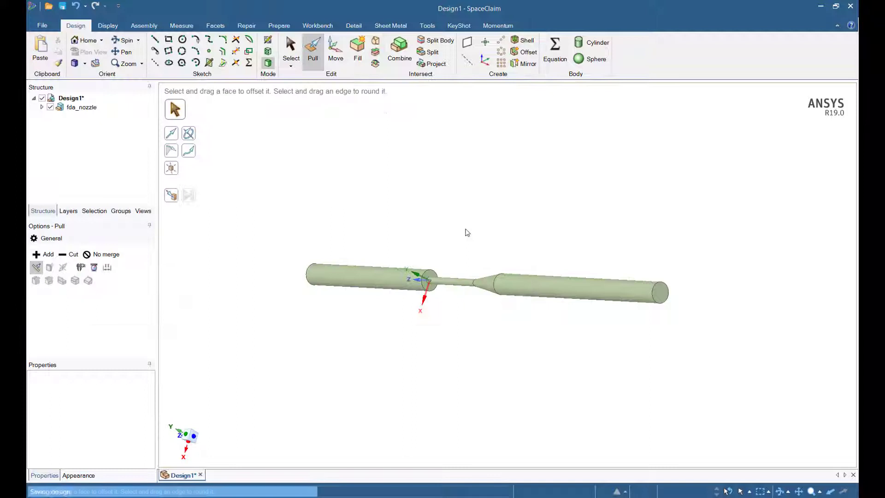
click(317, 26)
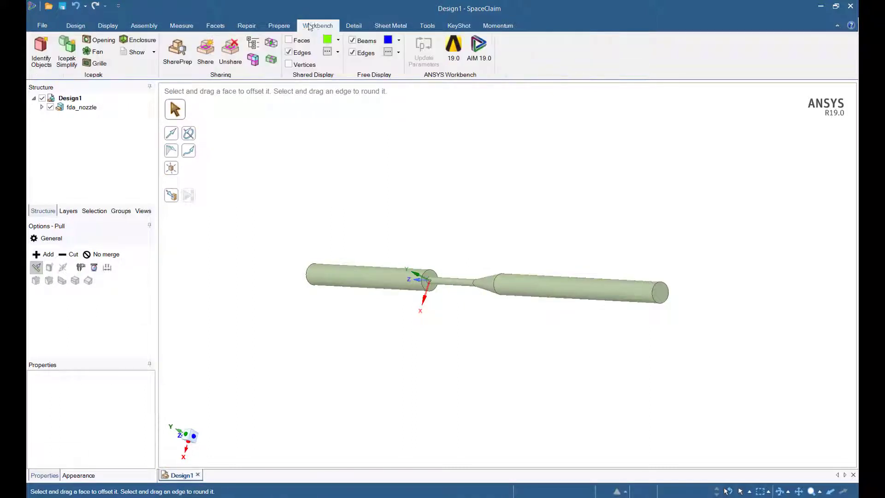
click(470, 50)
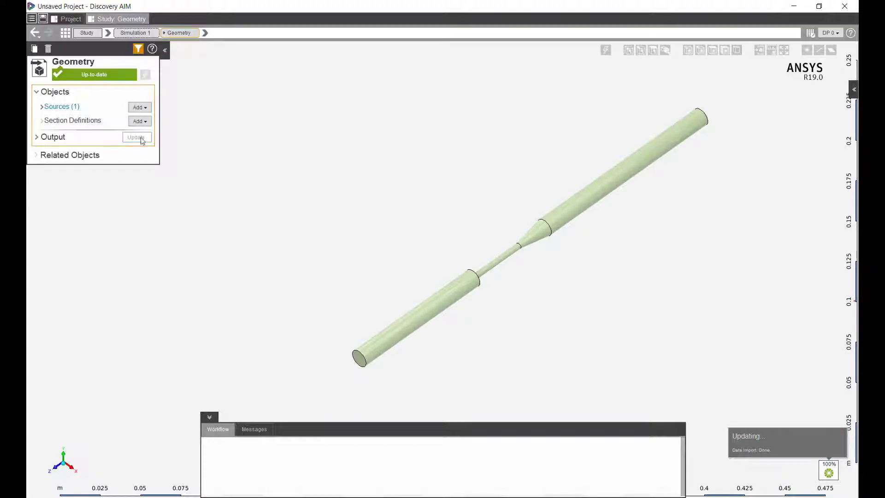
Start a steady-state Fluid Flow simulation using the existing Geometry task
click(66, 33)
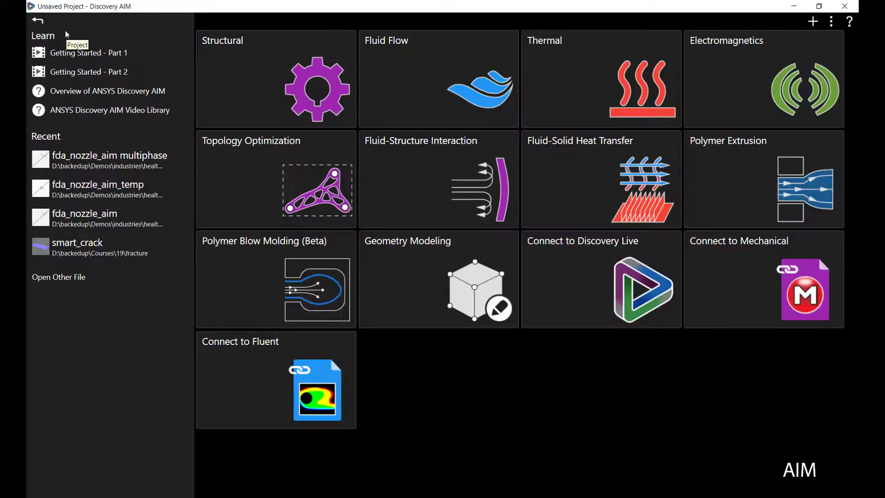
mouse_move(492, 87)
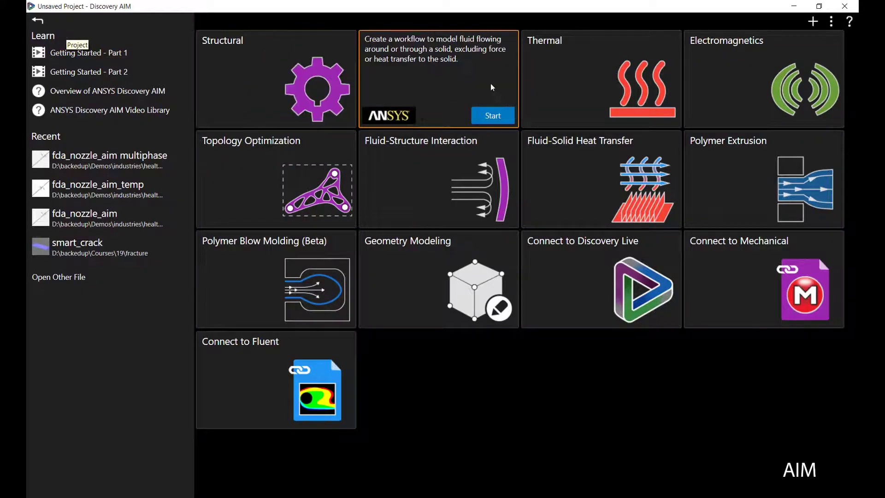
click(492, 116)
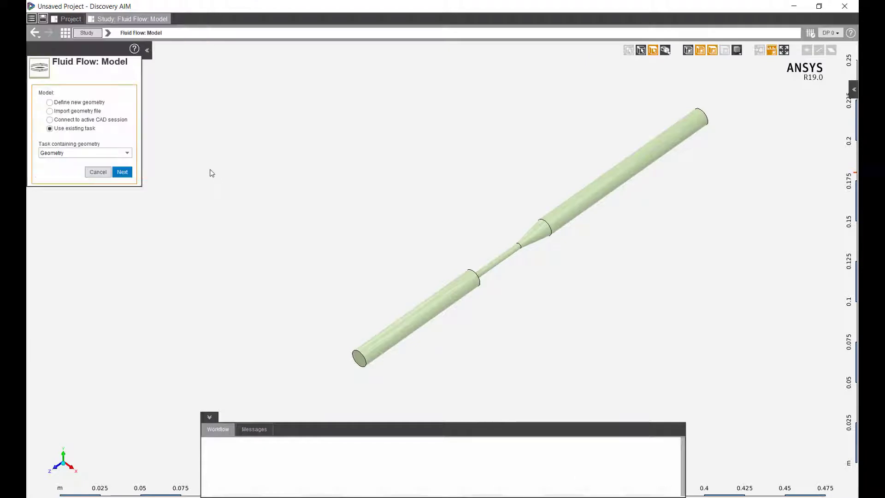
click(128, 173)
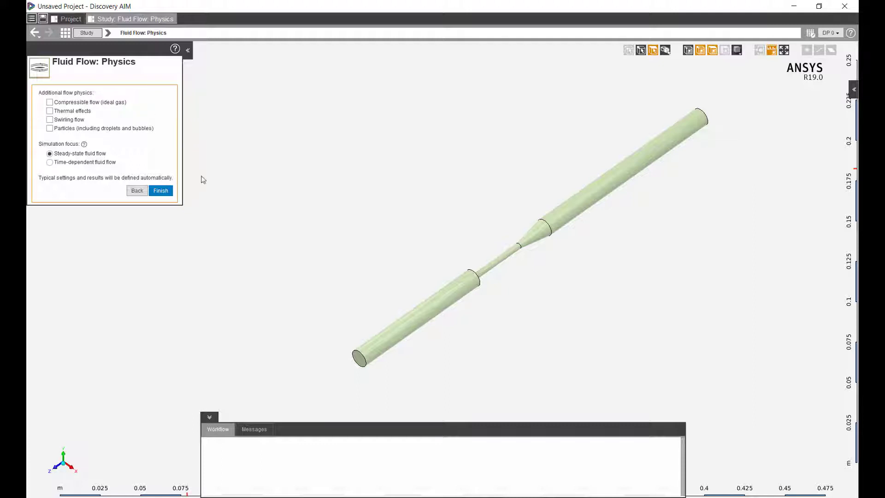
click(162, 191)
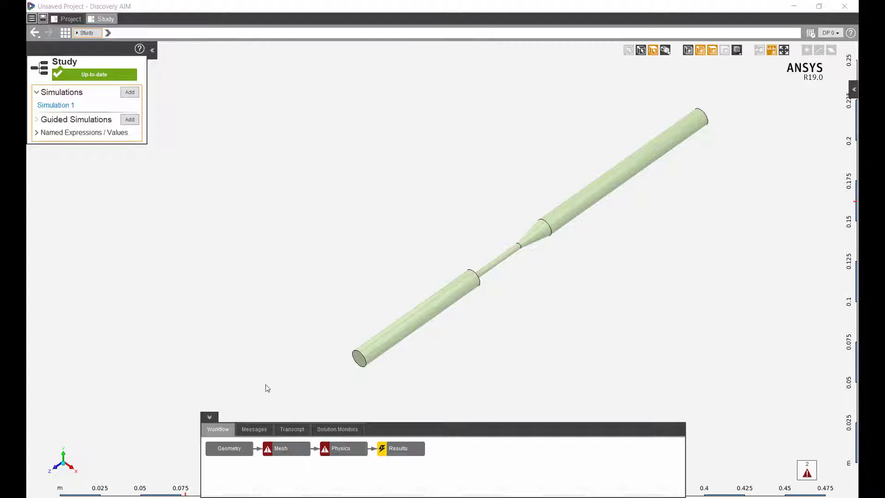
In the Mesh step, begin fixing the undefined Boundary Layer 1
click(293, 448)
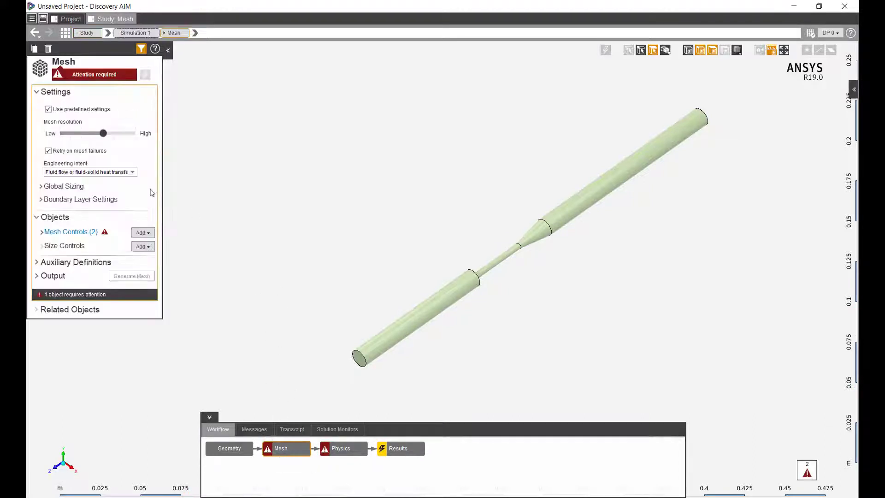
middle_drag(365, 209, 316, 213)
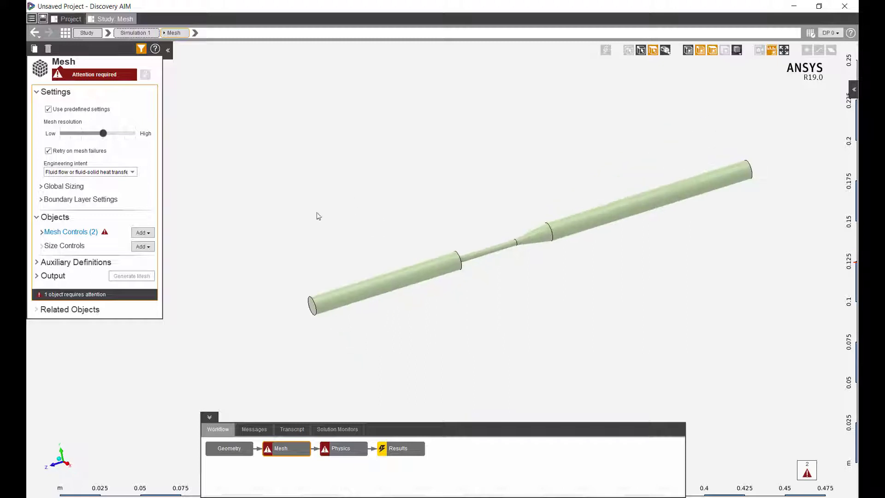
right_click(270, 208)
mouse_move(295, 222)
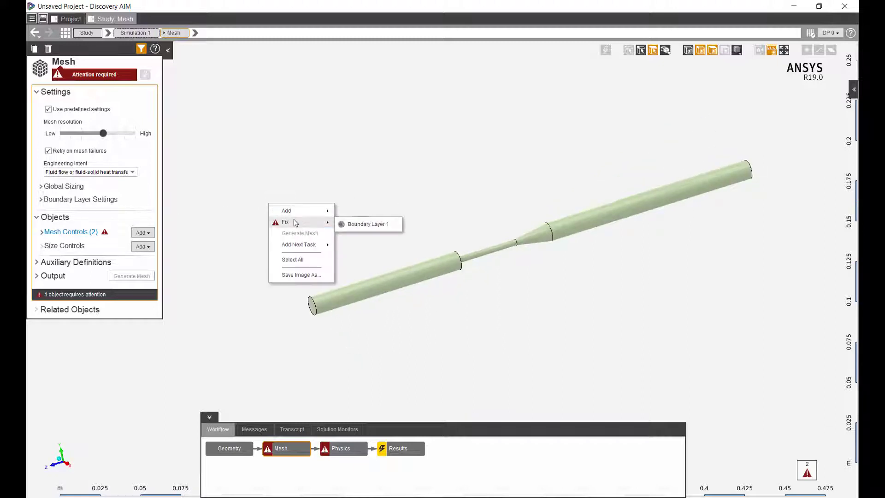
click(359, 224)
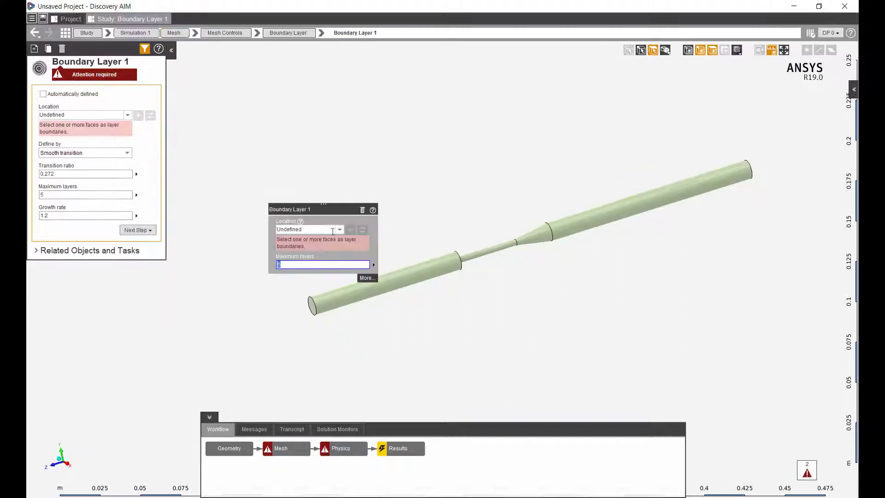
Assign the five nozzle wall faces to Boundary Layer 1 with 10 maximum layers
click(399, 288)
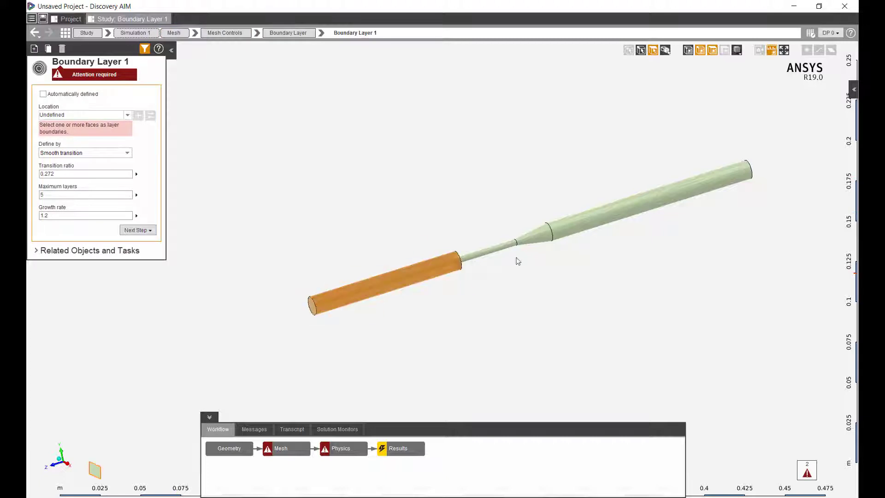
middle_drag(495, 274, 476, 253)
click(497, 248)
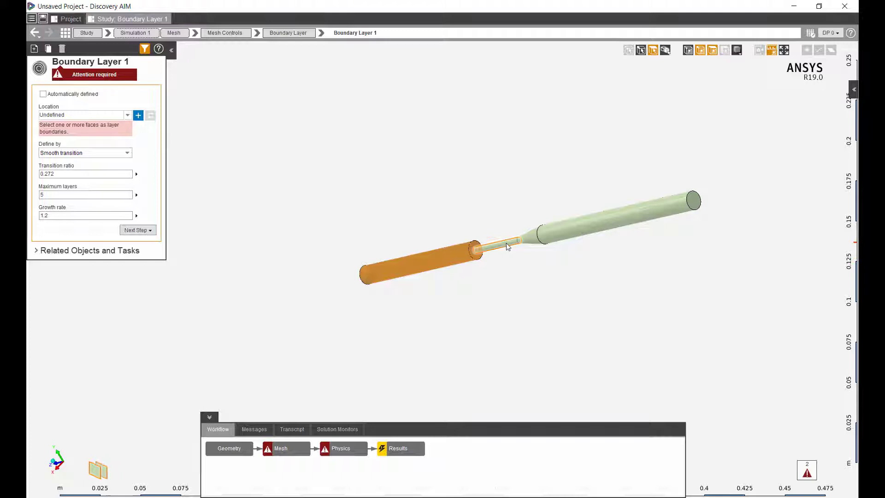
click(553, 239)
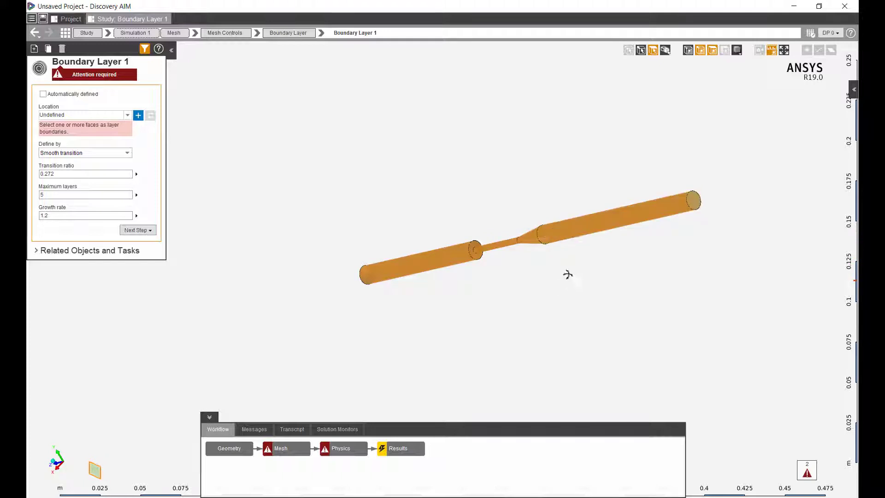
middle_drag(567, 273, 671, 229)
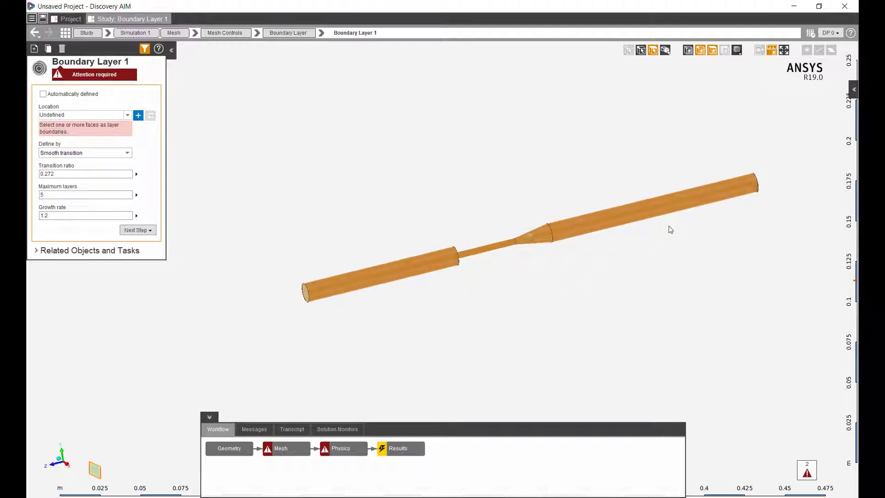
click(138, 115)
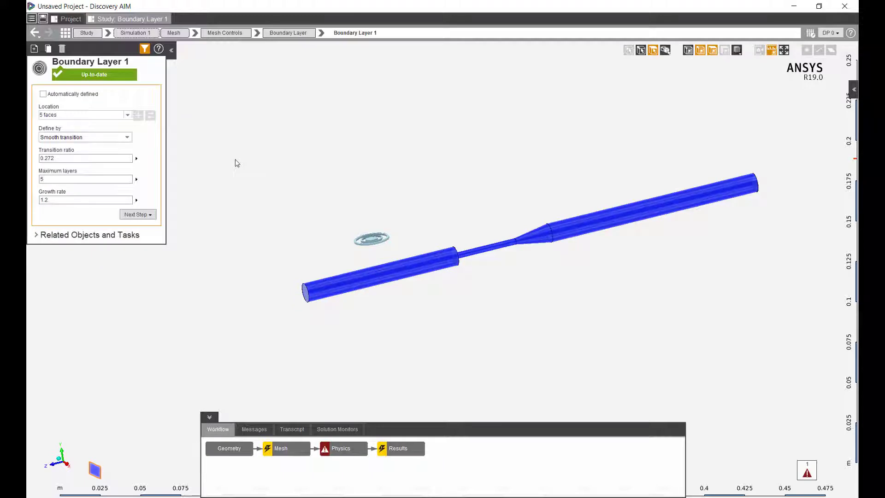
click(90, 179)
text(10)
key(Return)
Set Element Shape 1 to Hexahedrons
click(291, 453)
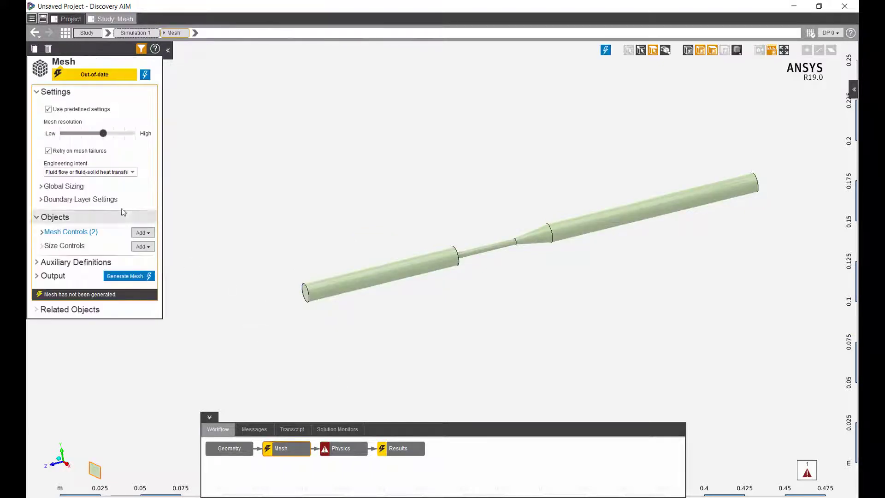
click(42, 233)
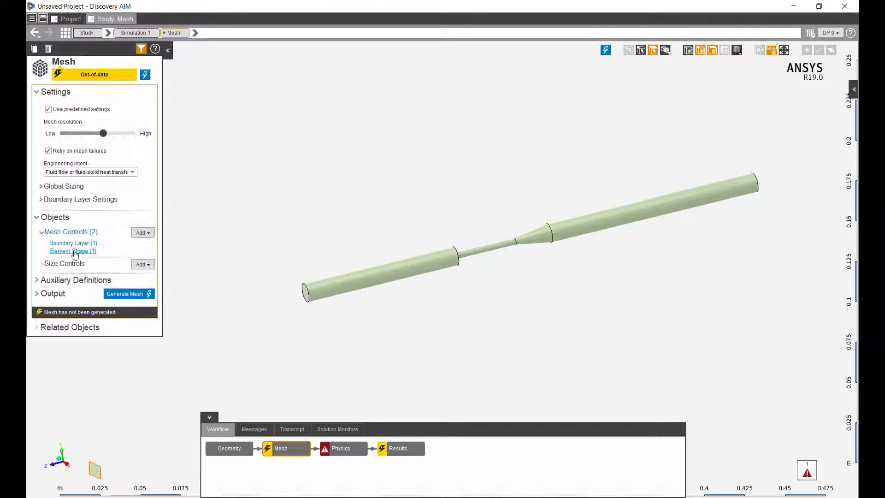
click(74, 249)
click(103, 122)
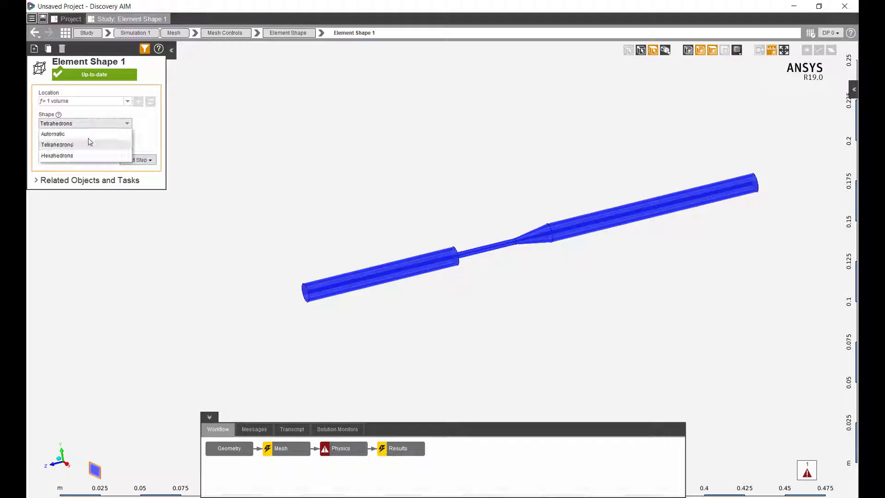
click(79, 153)
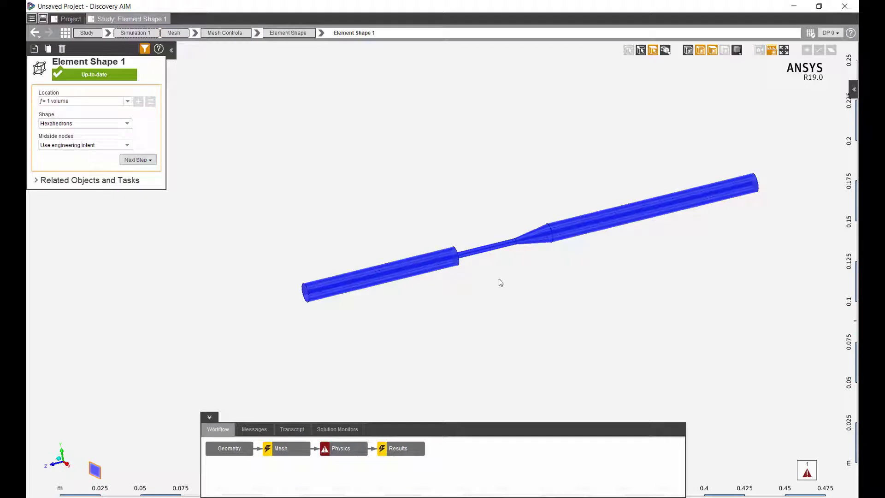
Generate the mesh and inspect the meshed pipe
right_click(296, 358)
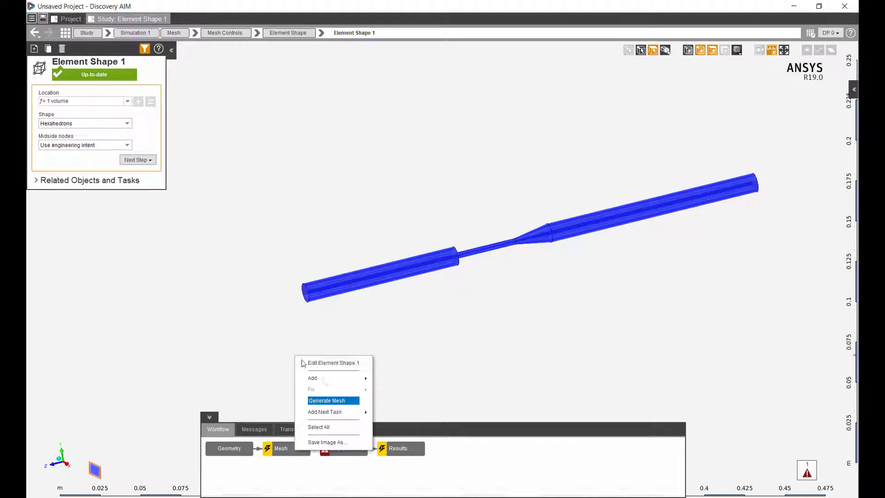
click(340, 400)
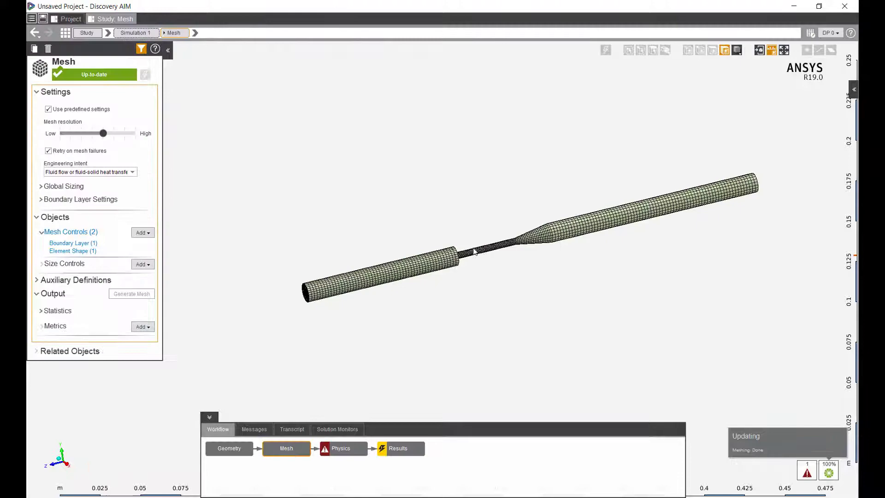
scroll(474, 251, up, 3)
middle_drag(444, 279, 511, 291)
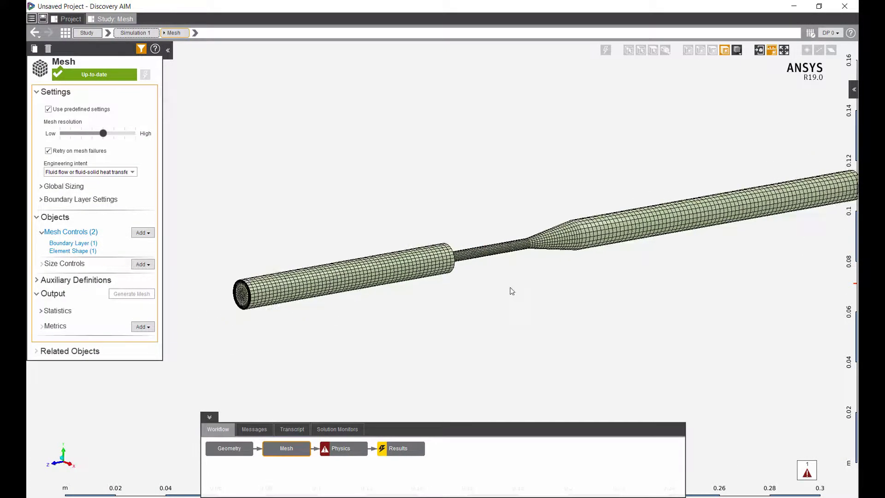
scroll(512, 291, down, 2)
Replace Air with Blood Newtonian (1056 kg/m^3, 0.0035 Pa s) as the fluid material
click(360, 448)
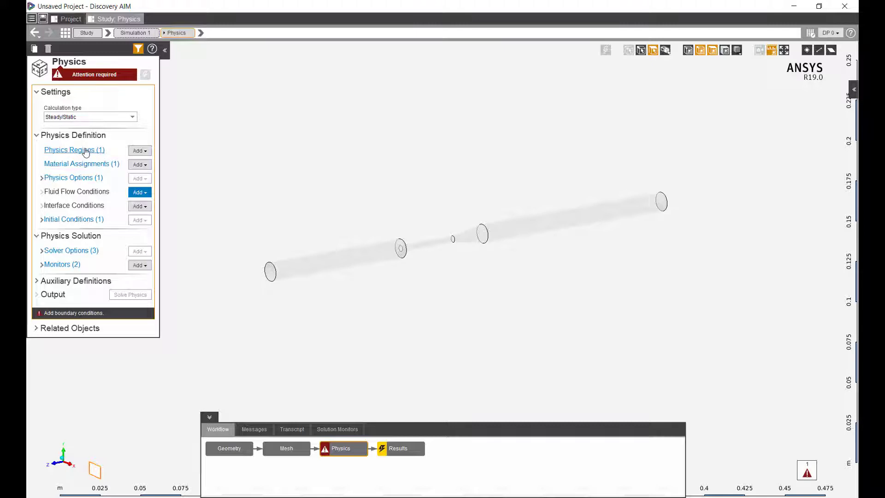
click(99, 165)
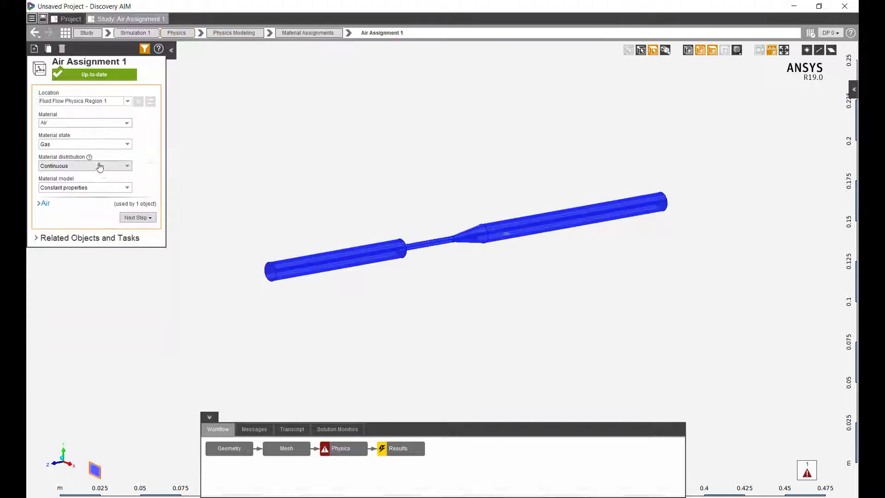
click(105, 123)
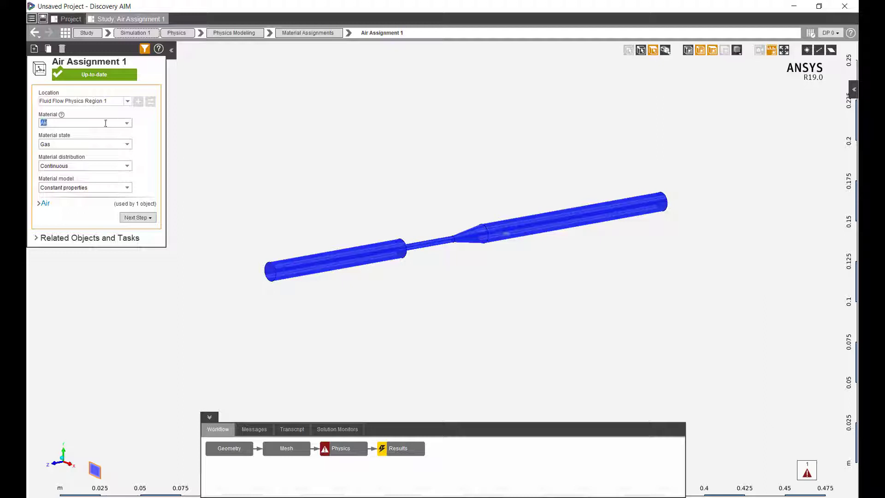
text(blo)
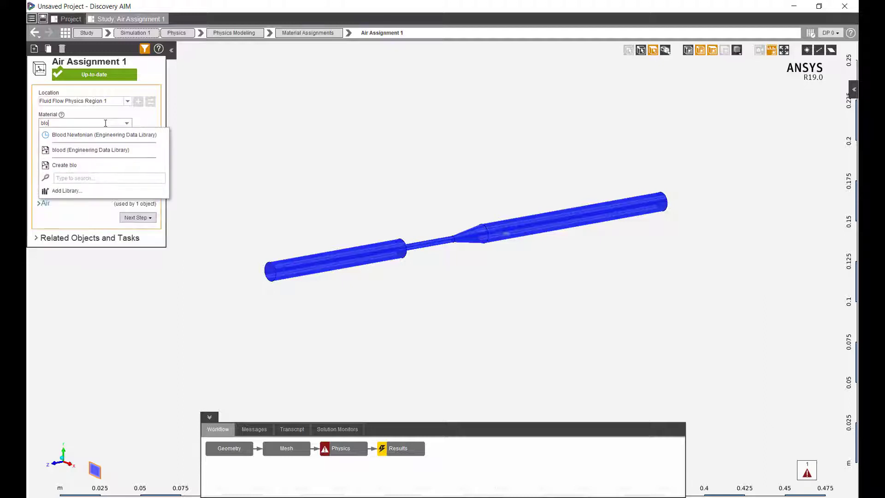
click(98, 131)
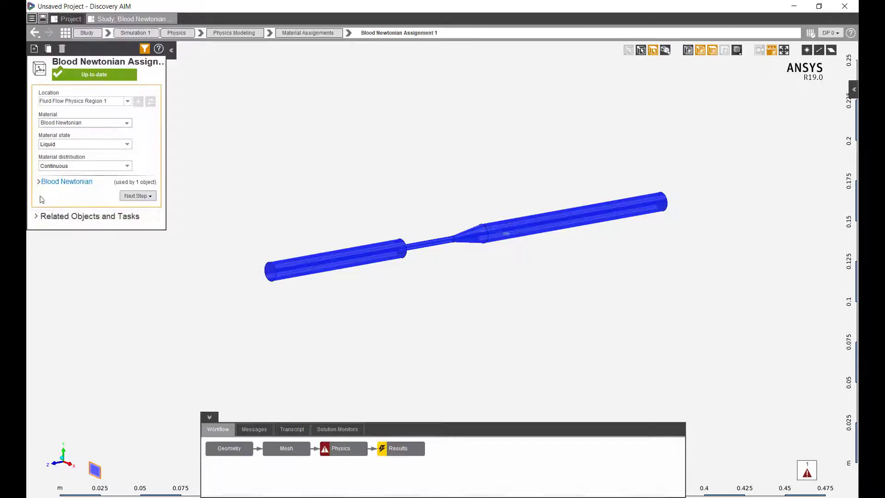
click(39, 182)
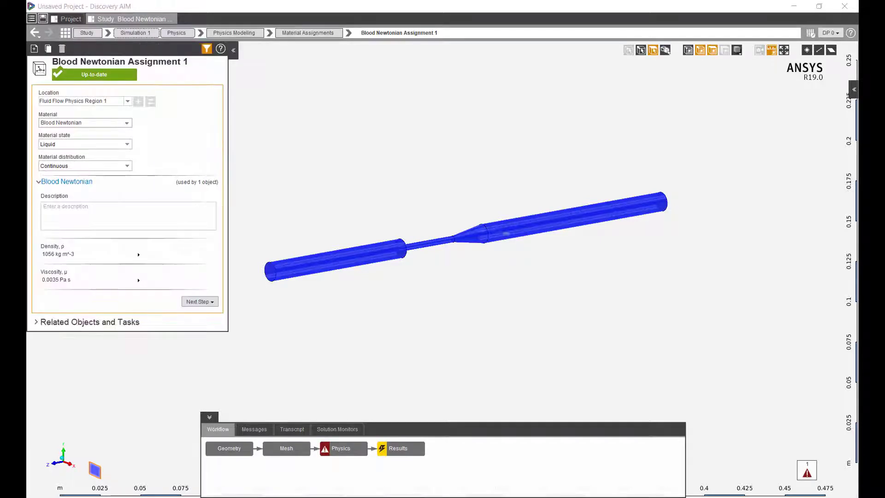
key(alt+Tab)
Add Inlet 1 on the pipe's end face, specified by mass flow
click(345, 450)
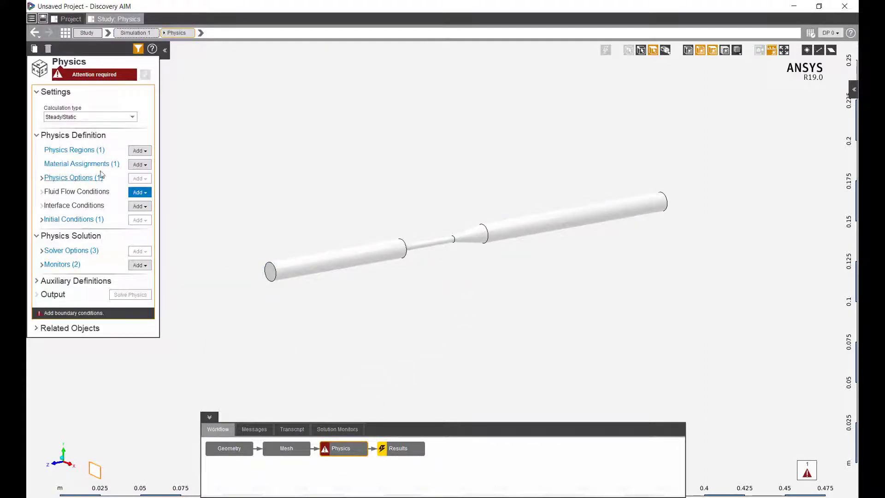
click(42, 179)
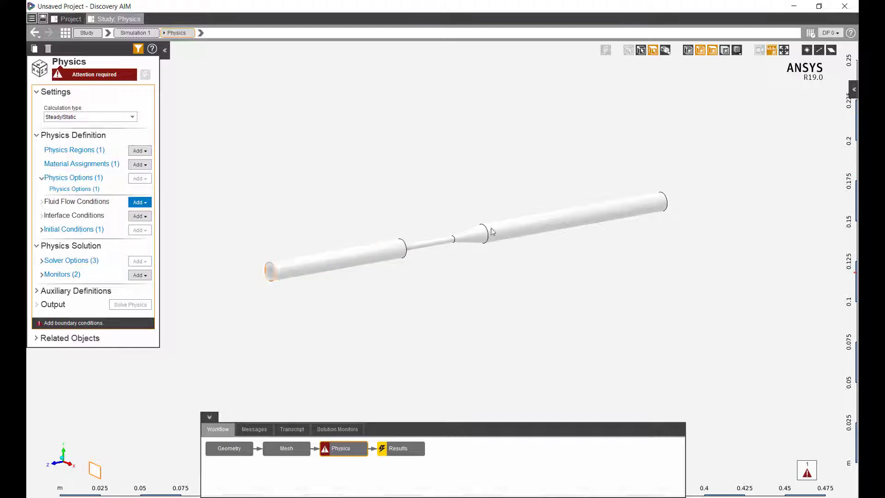
mouse_move(491, 227)
middle_down()
mouse_move(451, 309)
mouse_move(322, 350)
mouse_move(289, 344)
middle_up()
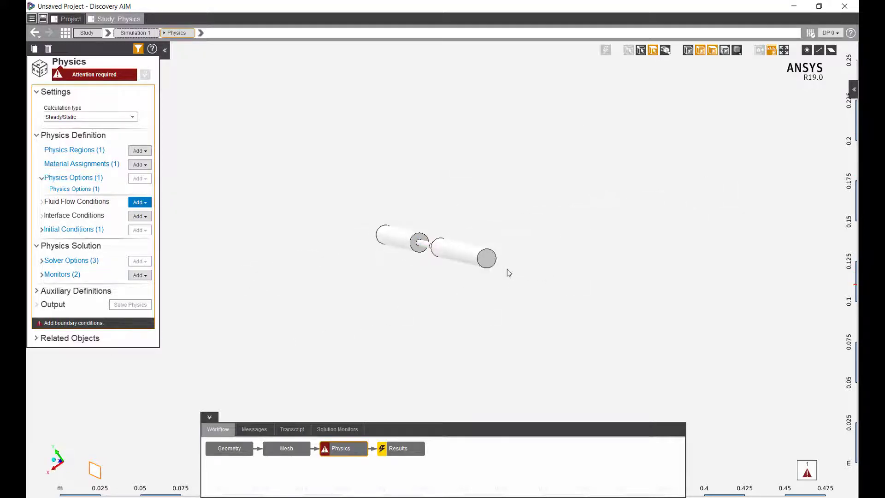
click(494, 263)
right_click(496, 265)
mouse_move(504, 264)
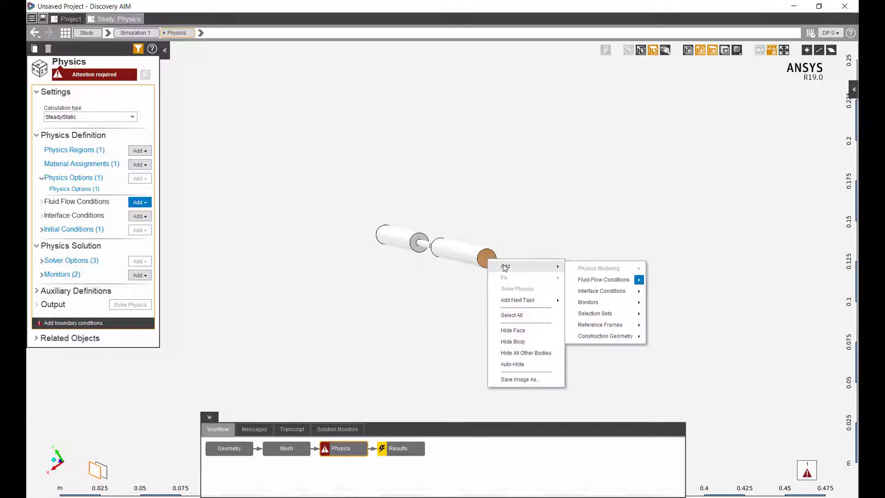
mouse_move(618, 278)
click(682, 281)
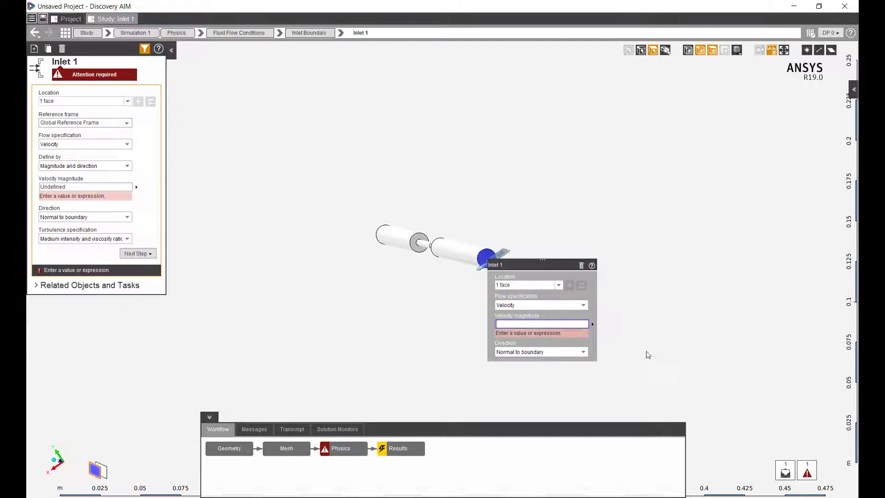
click(536, 306)
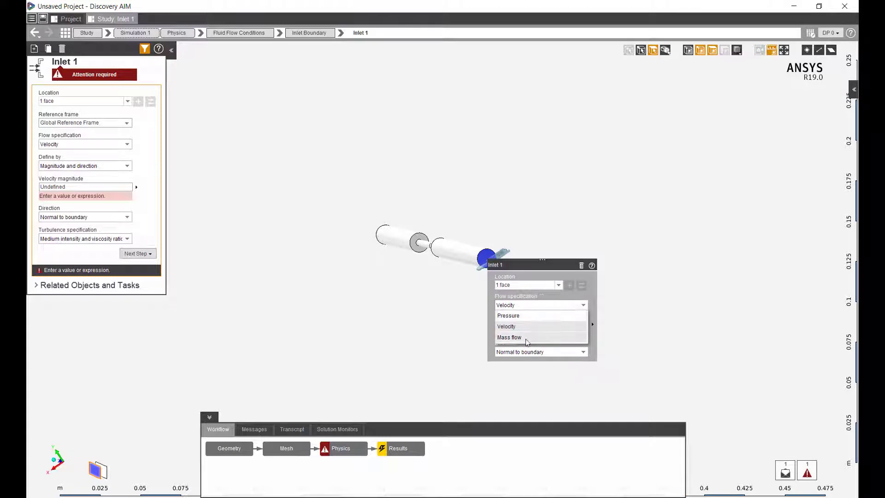
click(525, 337)
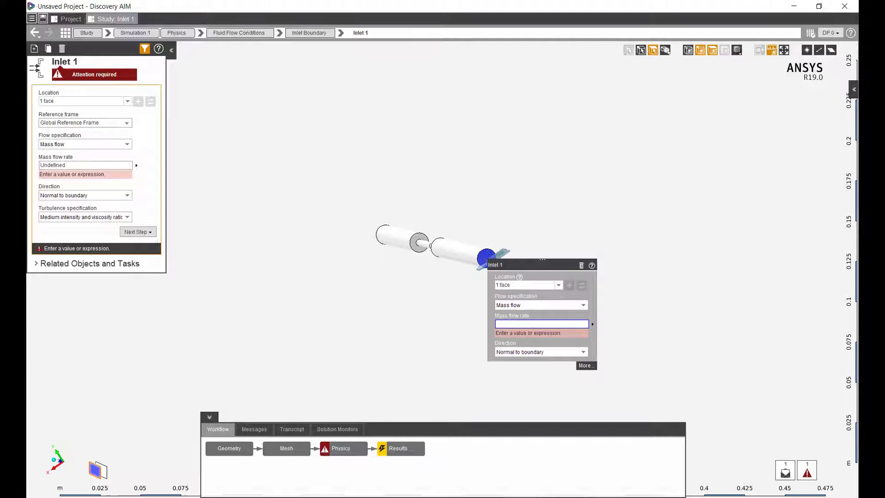
key(alt+Tab)
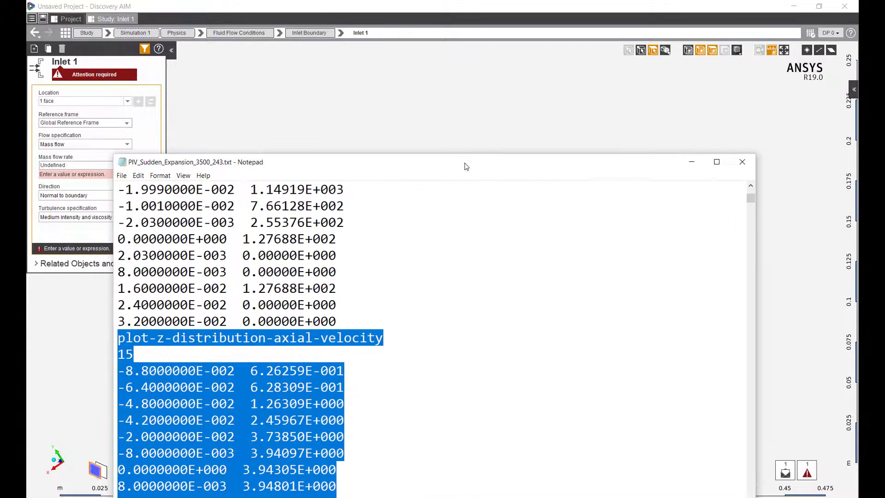
click(379, 271)
scroll(378, 270, up, 10)
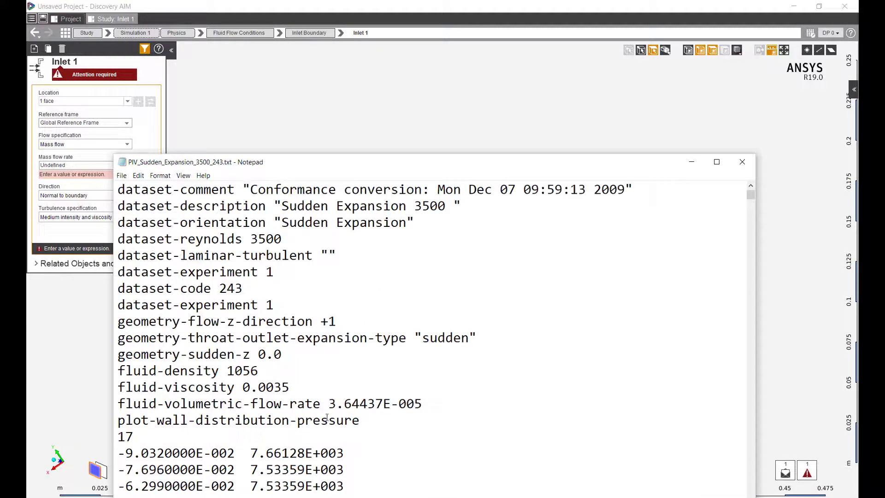
key(alt+Tab)
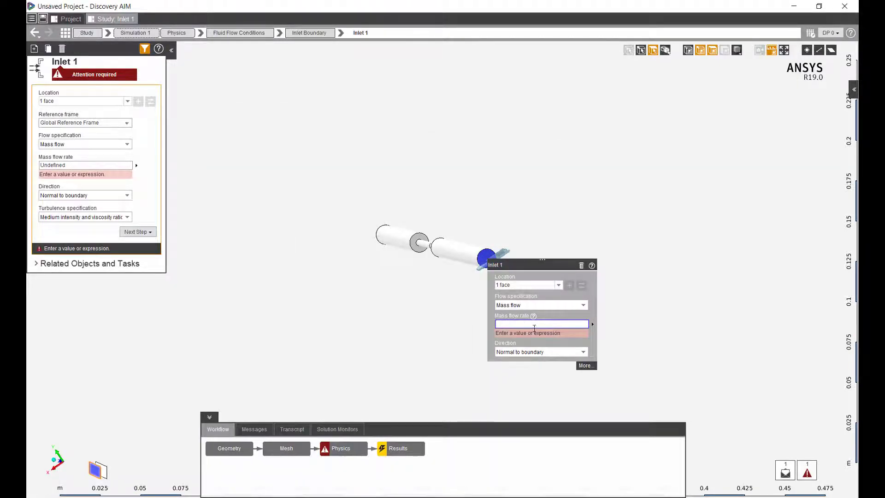
Enter the inlet mass flow rate as 3.64437e-5[m^3/s]*1056[kg/m^3]
key(alt+Tab)
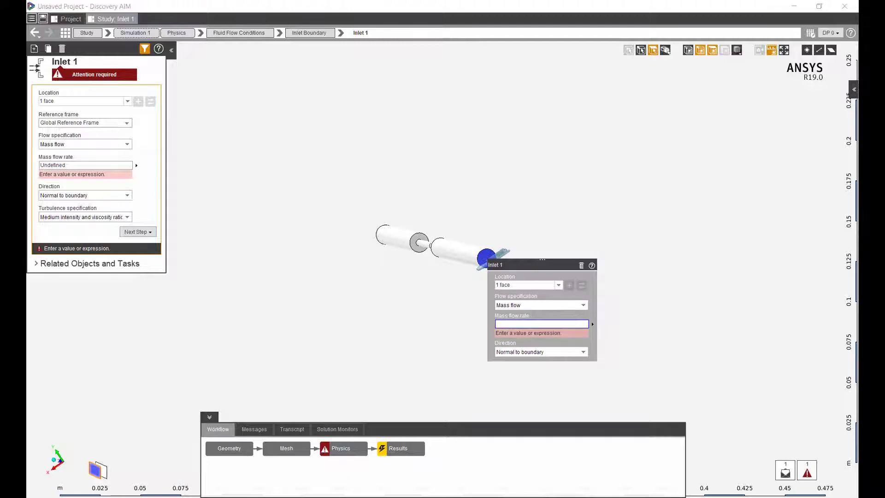
click(555, 323)
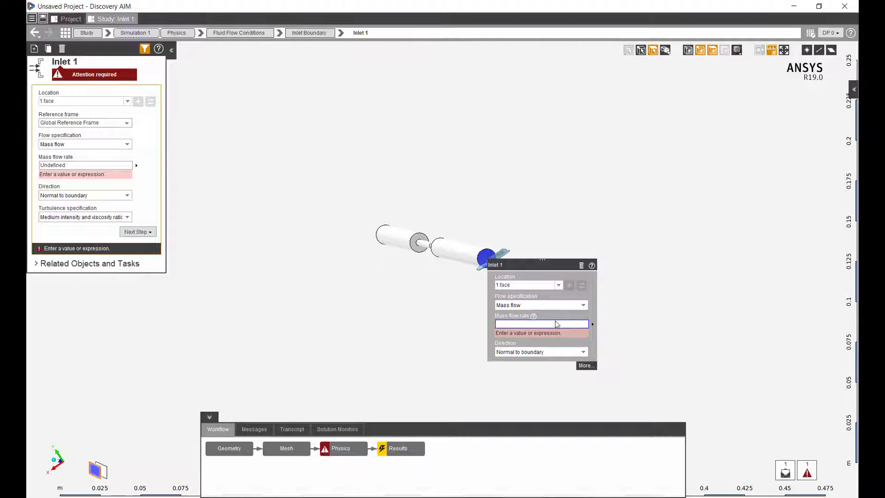
text(3.64437e-5[M)
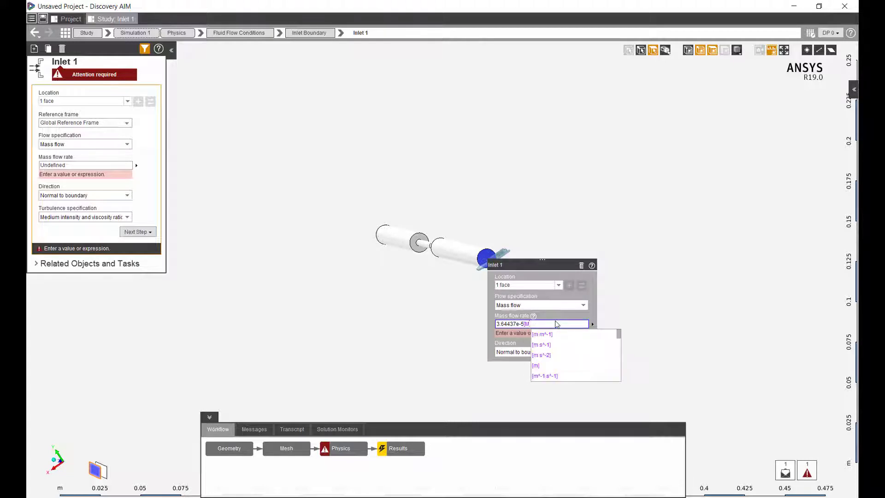
key(BackSpace)
text(m^3/s]*)
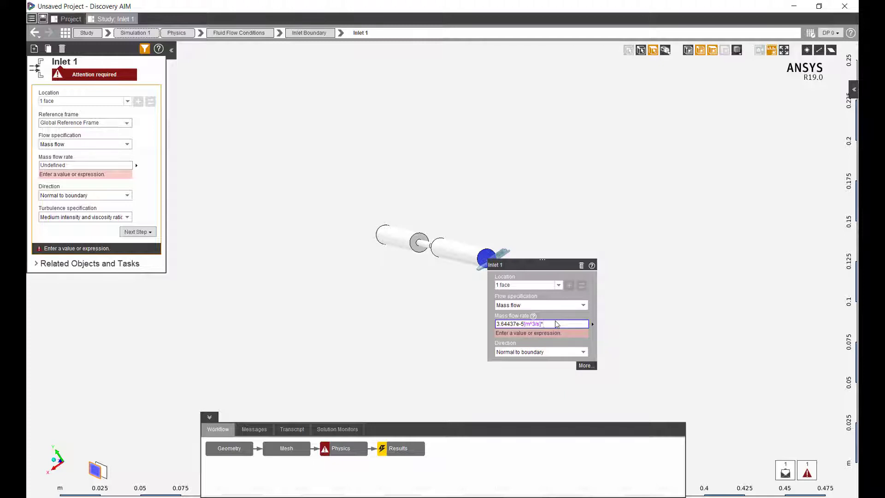
text(1056[kg/m^3])
key(Return)
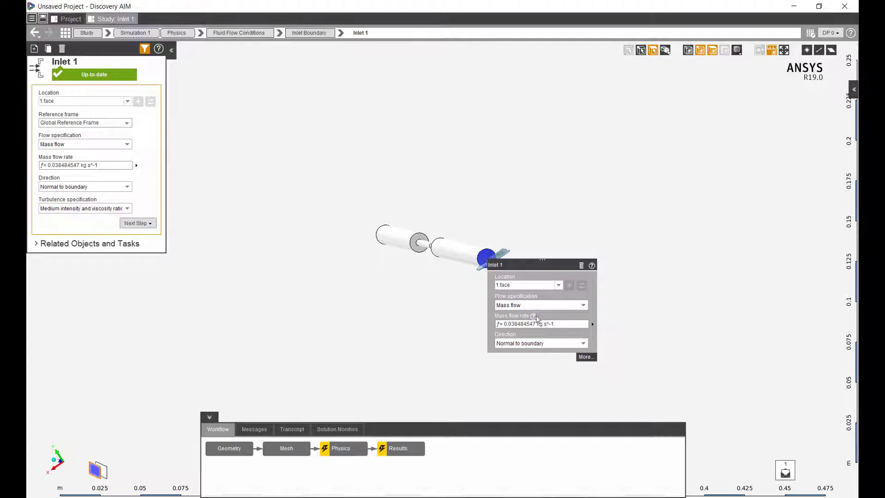
Set the inlet turbulence to Low intensity and viscosity ratio
click(85, 209)
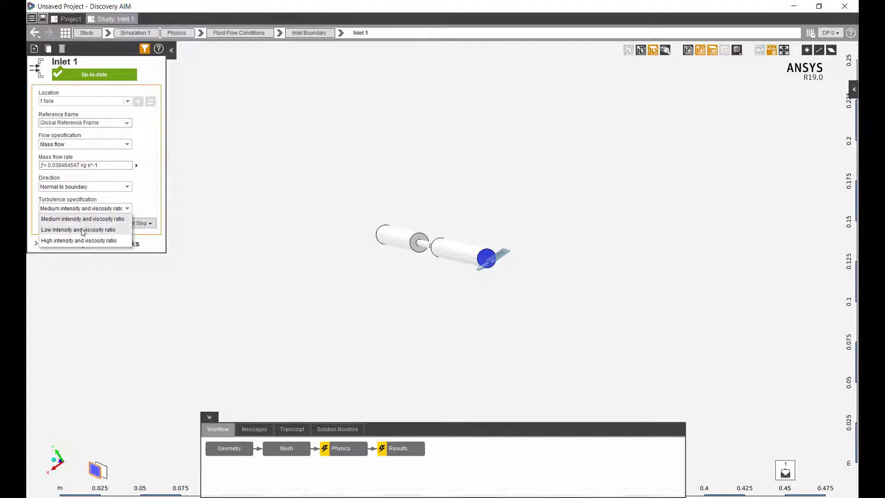
click(82, 230)
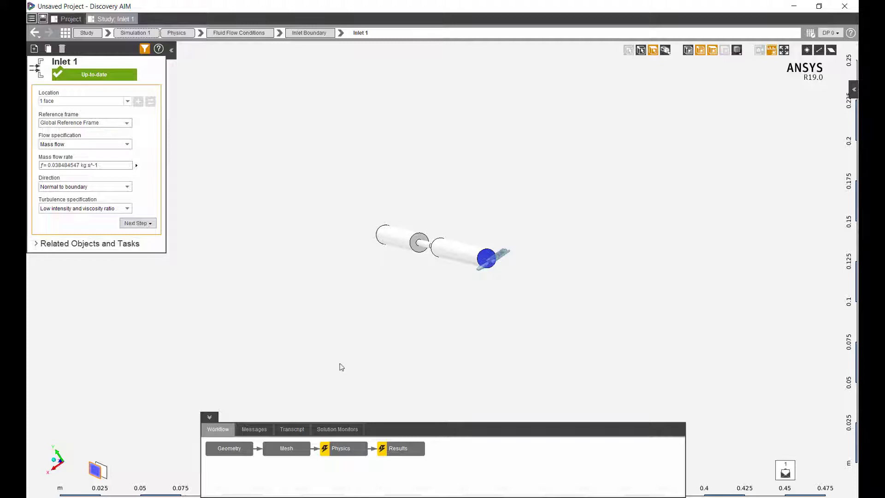
middle_drag(350, 292, 304, 253)
Add Outlet 1 on the pipe's other end face at 0 Pa gauge static pressure
click(305, 256)
right_click(304, 257)
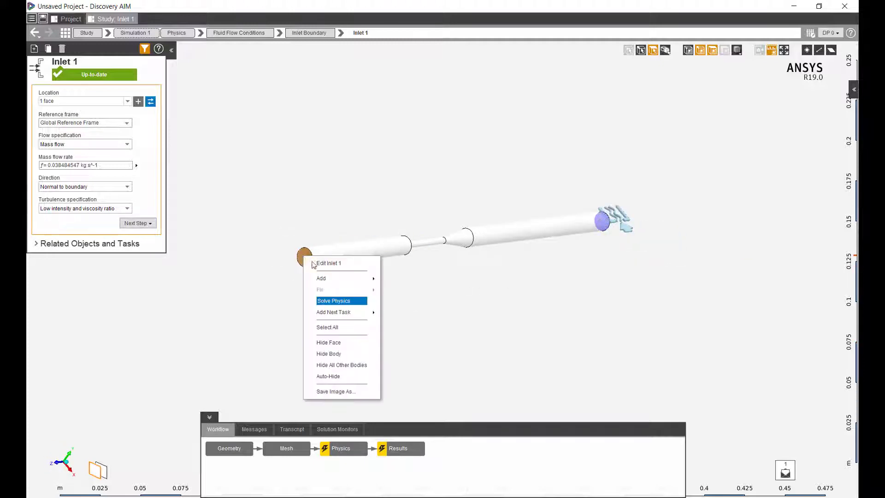
mouse_move(332, 279)
mouse_move(422, 291)
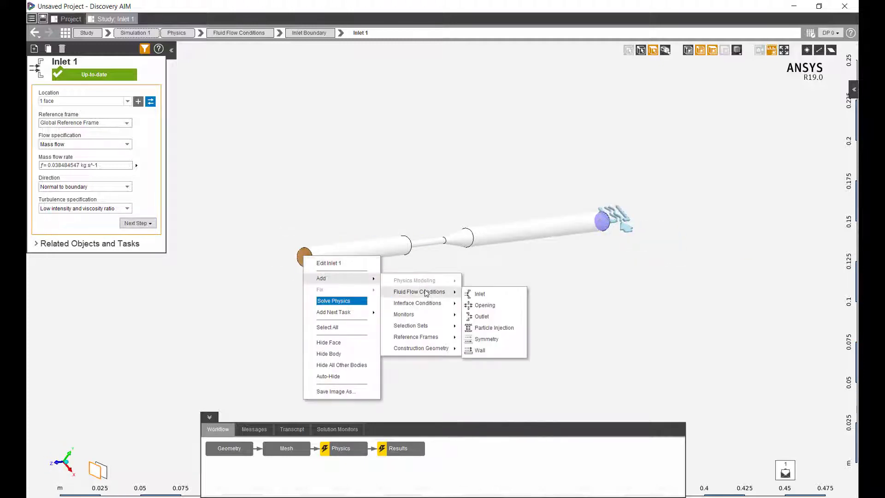
click(487, 318)
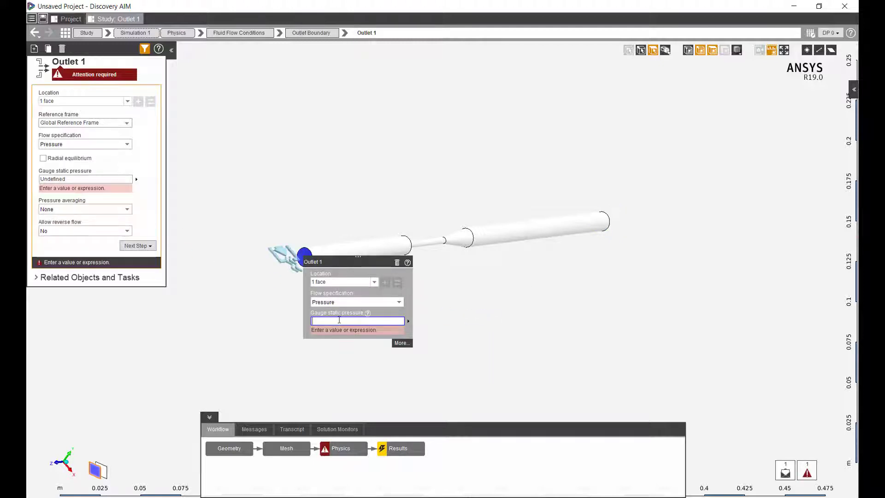
text(0)
key(Return)
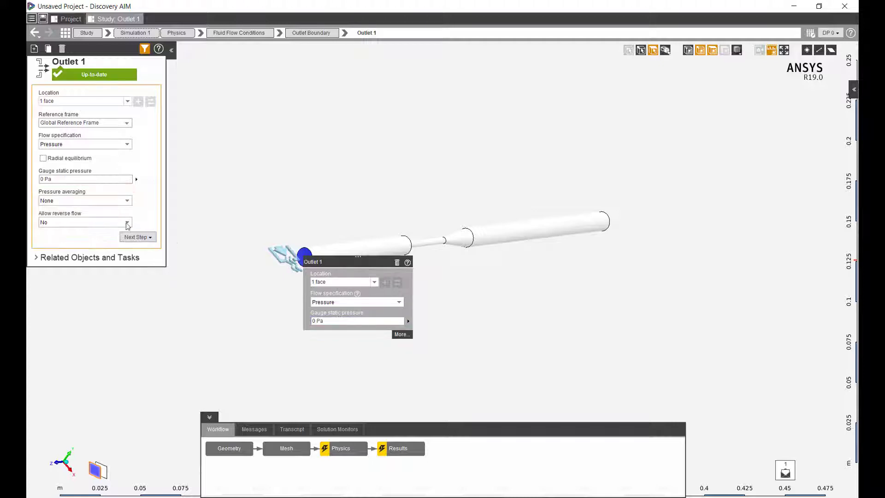
Set outlet pressure averaging to Average and allow reverse flow
click(117, 204)
click(87, 222)
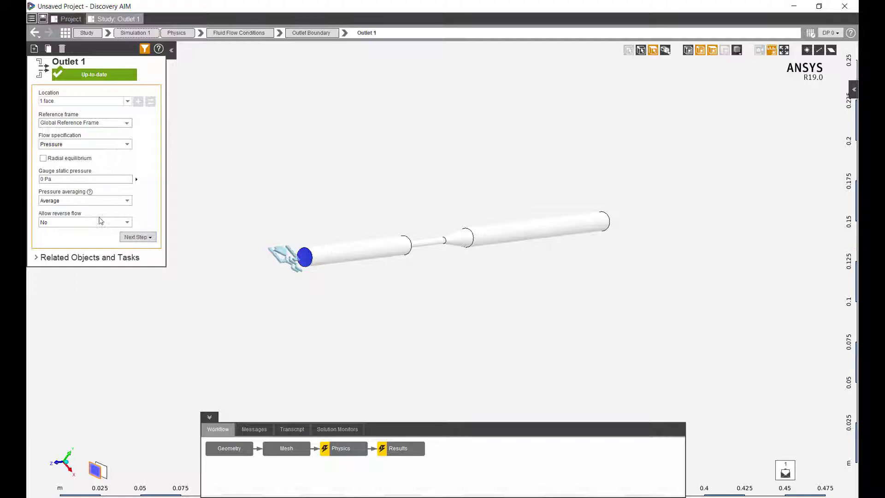
click(95, 224)
click(86, 244)
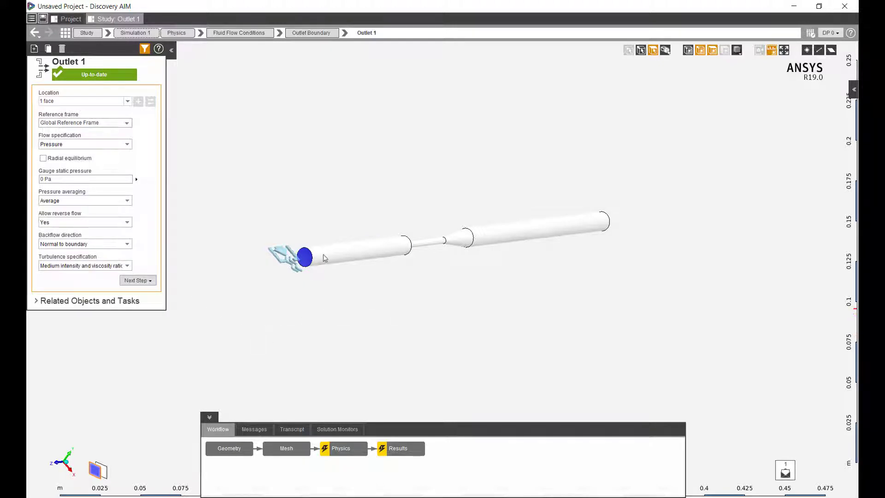
middle_drag(360, 296, 578, 263)
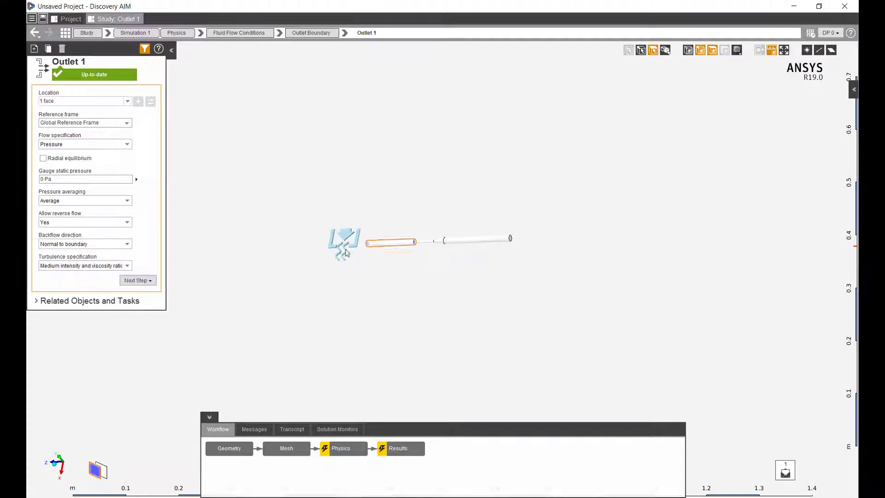
scroll(420, 251, up, 1)
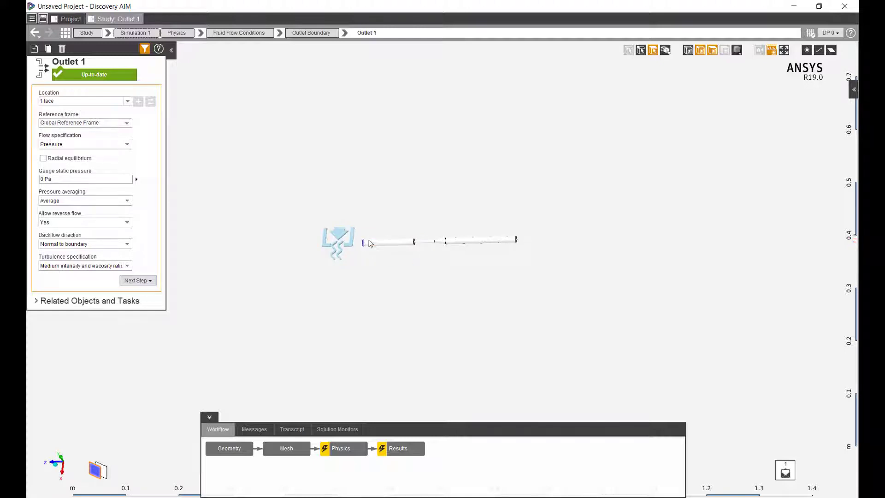
scroll(520, 249, up, 3)
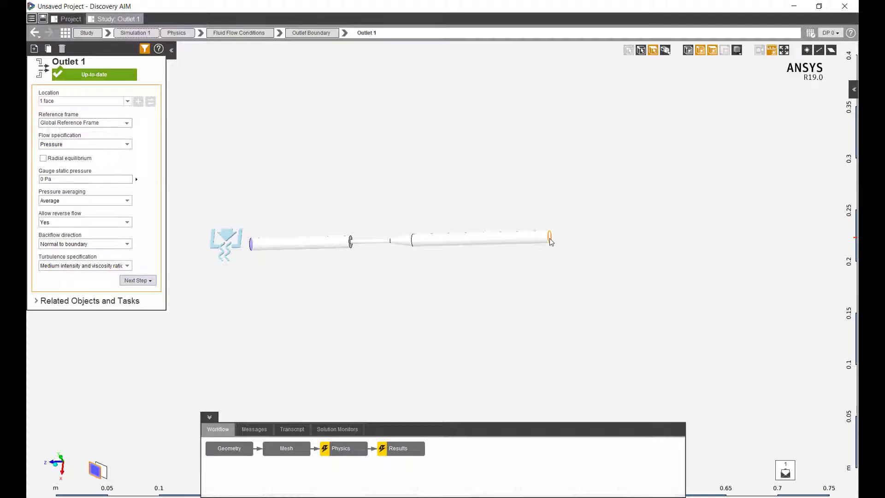
Solve the physics, watching residuals converge over 98 iterations
right_click(375, 312)
click(406, 355)
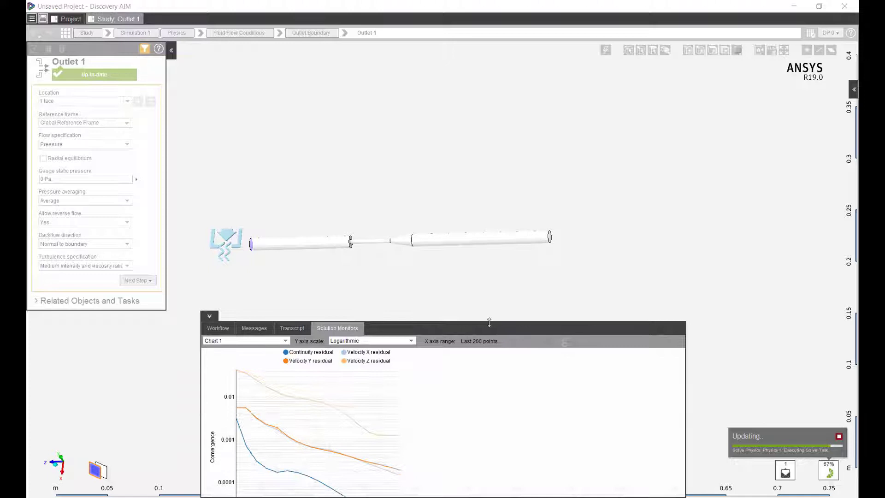
drag(489, 322, 489, 347)
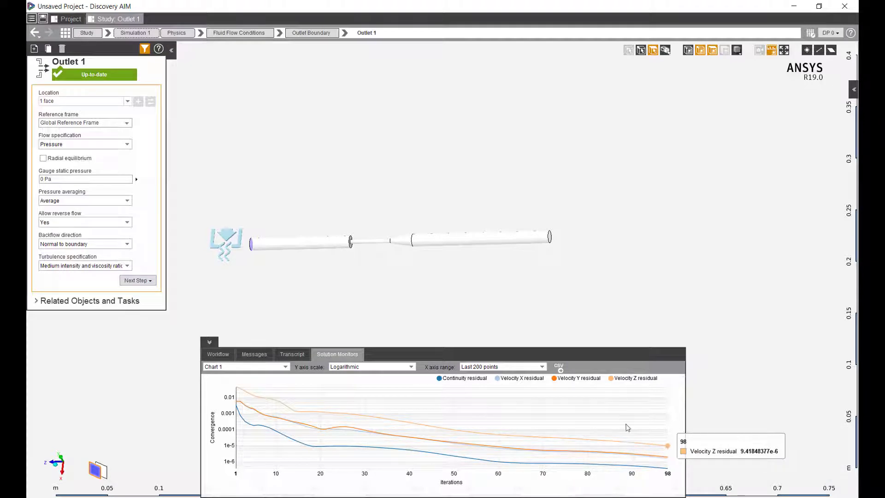
click(213, 353)
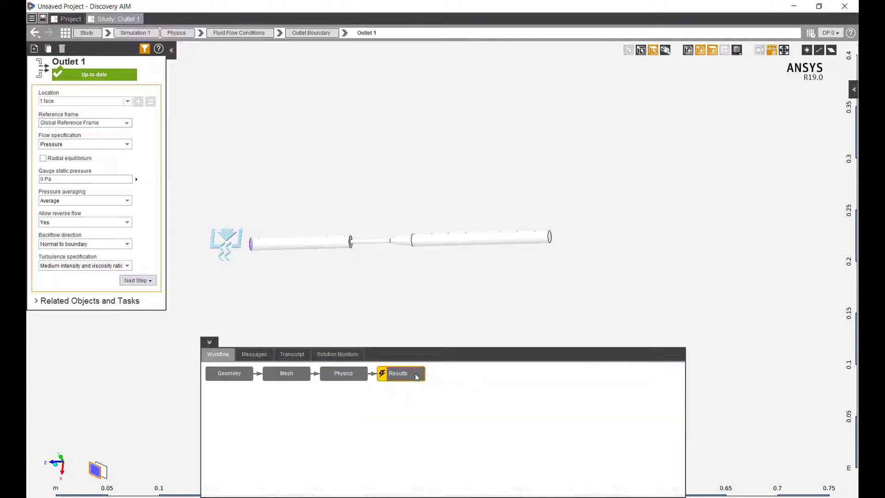
Add a new section plane in the Results stage
click(416, 376)
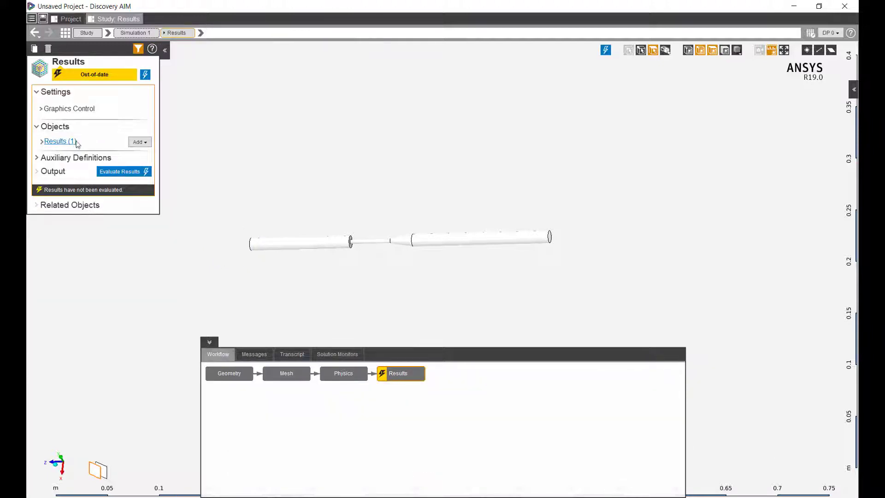
click(831, 52)
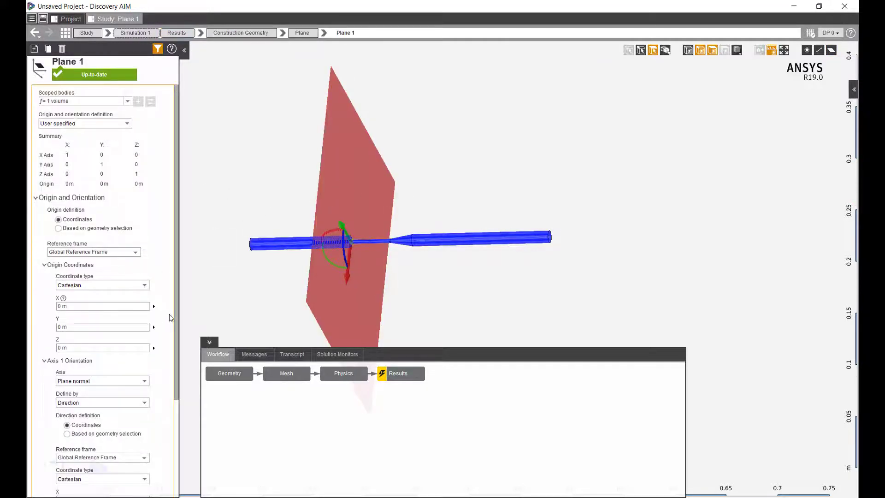
scroll(176, 331, down, 3)
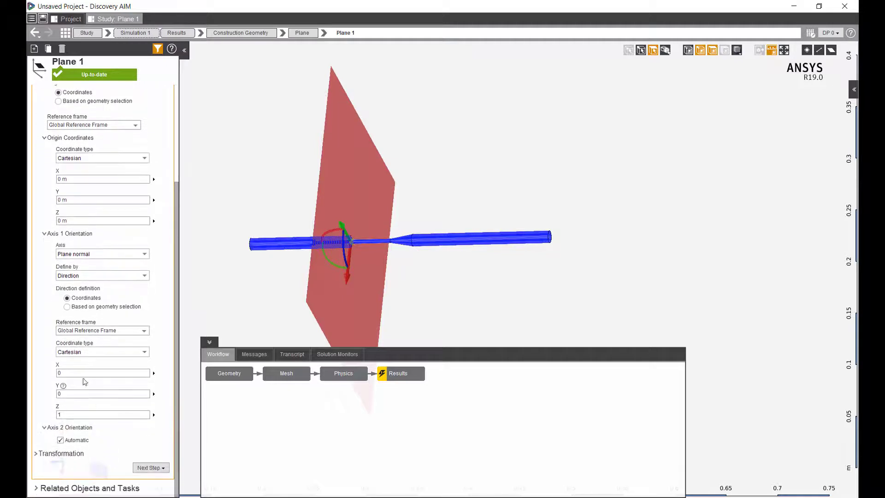
Set the plane's normal direction to X=1, Y=0, Z=0
click(82, 373)
text(1)
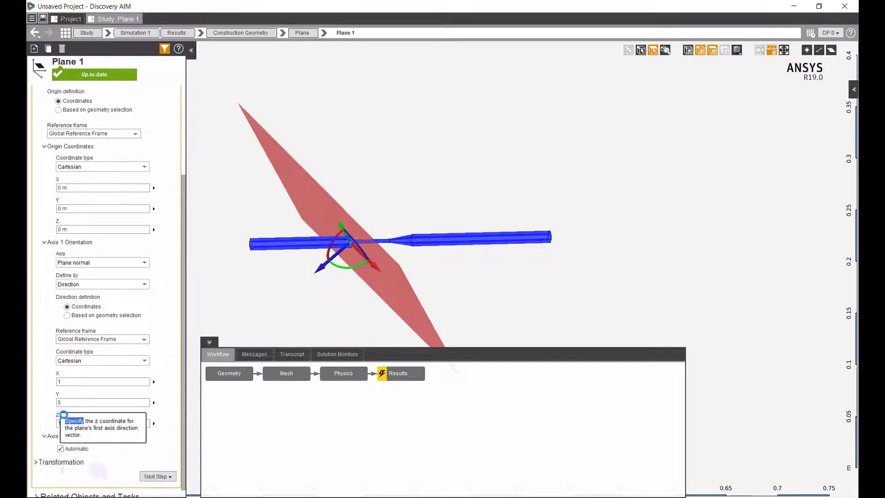
click(76, 424)
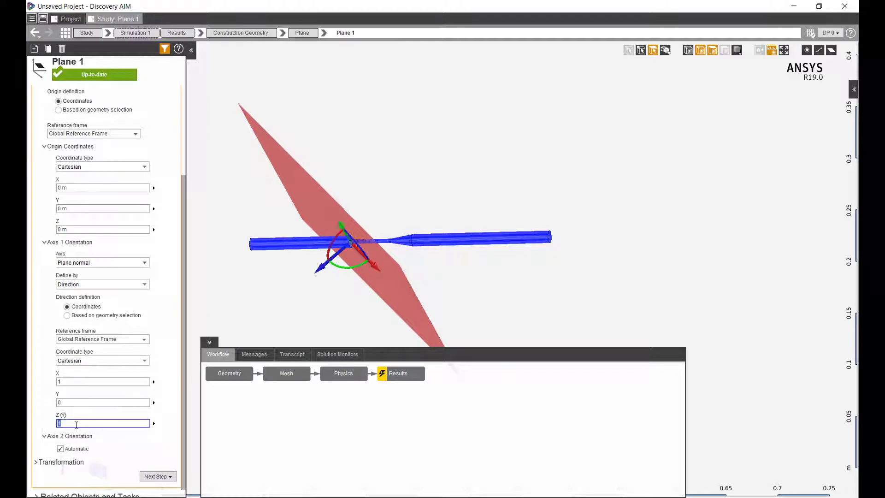
text(0)
click(209, 342)
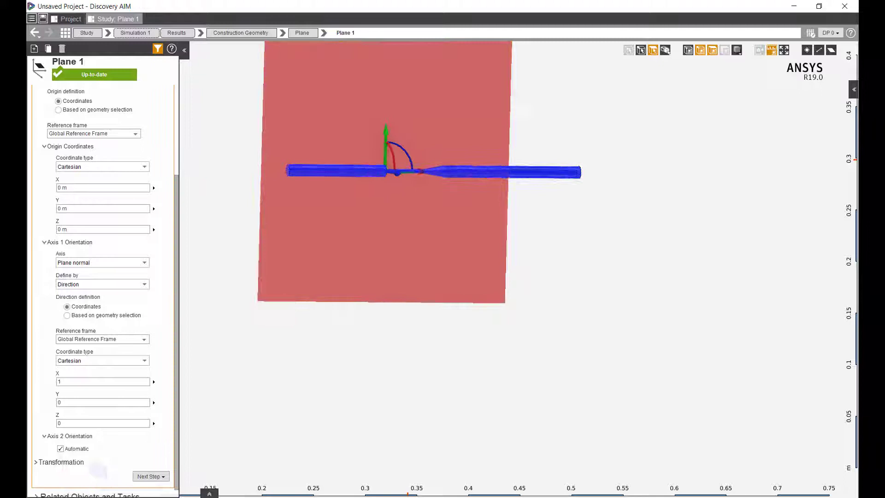
click(209, 494)
Add a Velocity Magnitude contour on Plane 1
right_click(219, 247)
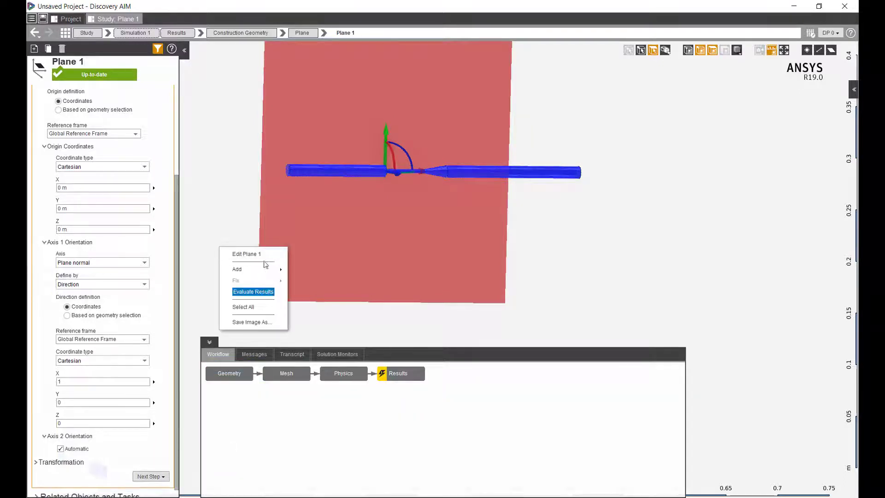
mouse_move(245, 269)
mouse_move(310, 272)
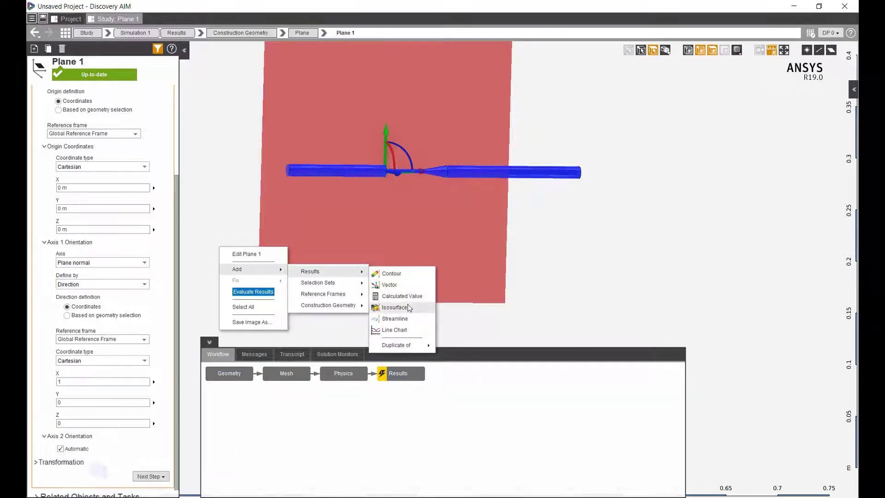
click(392, 274)
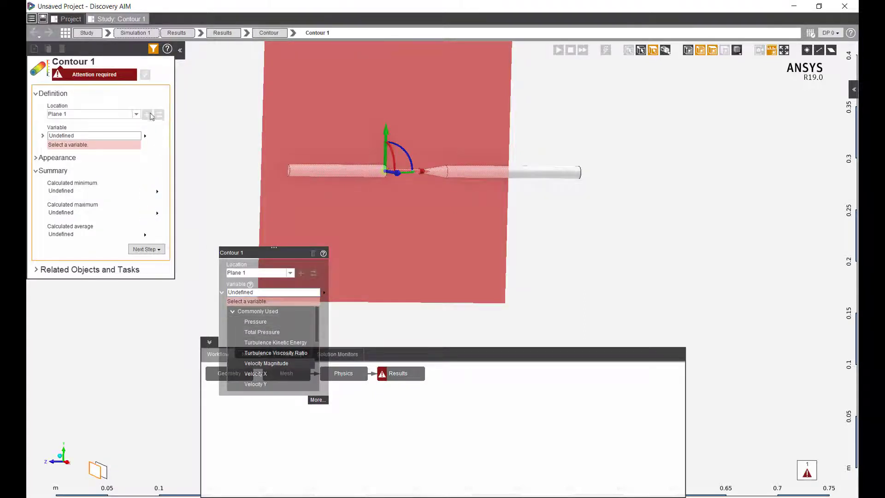
key(Down)
key(Return)
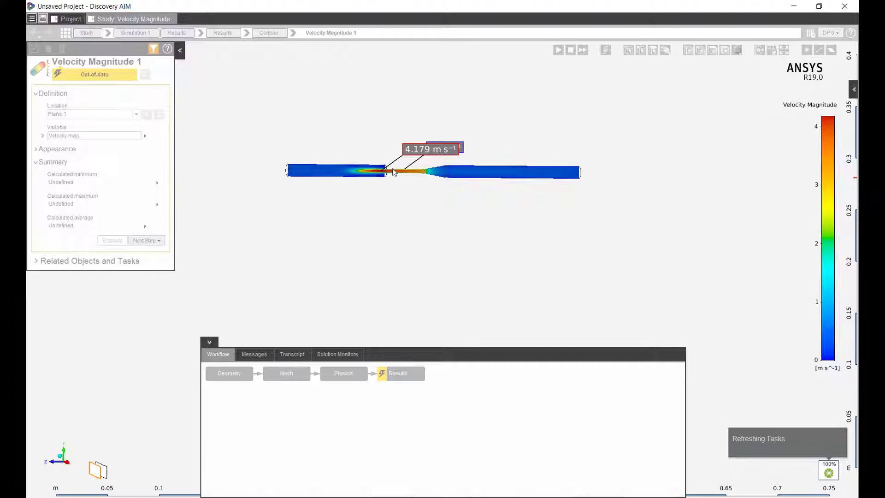
Overlay mesh edges on the contour and zoom into the narrow throat
scroll(394, 172, up, 4)
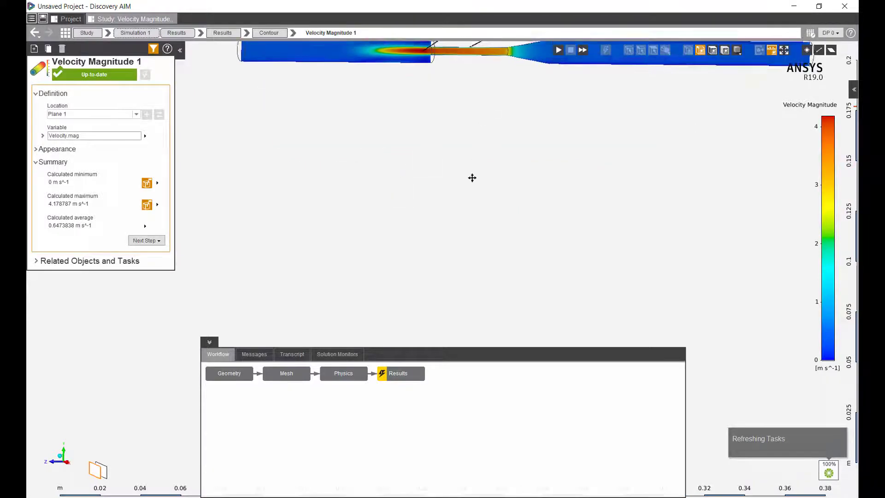
drag(472, 178, 456, 253)
scroll(442, 201, up, 2)
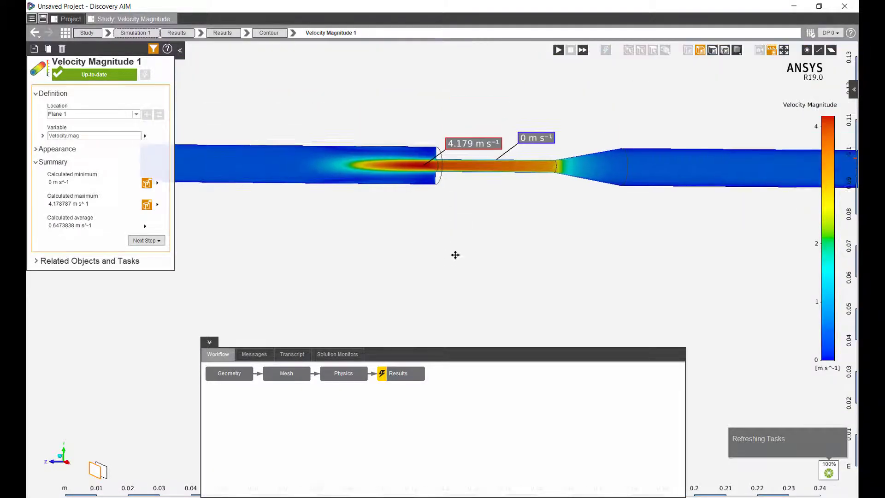
click(725, 51)
scroll(452, 167, up, 3)
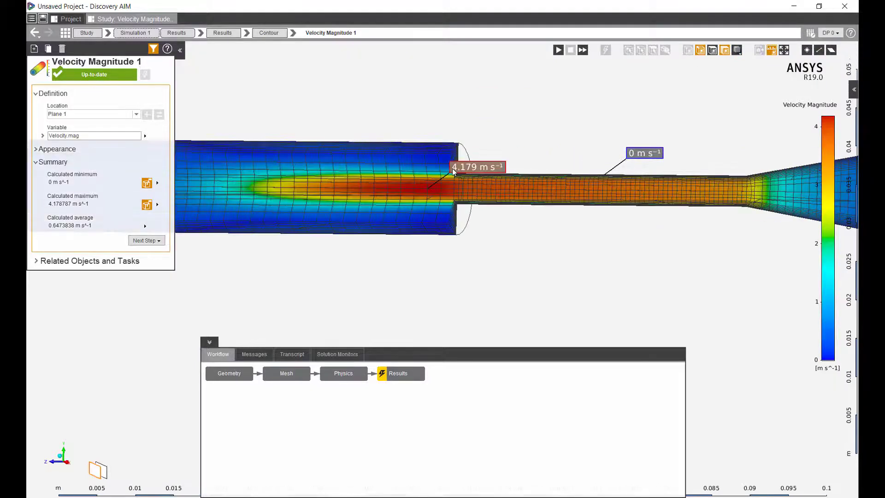
scroll(452, 168, up, 3)
mouse_move(525, 182)
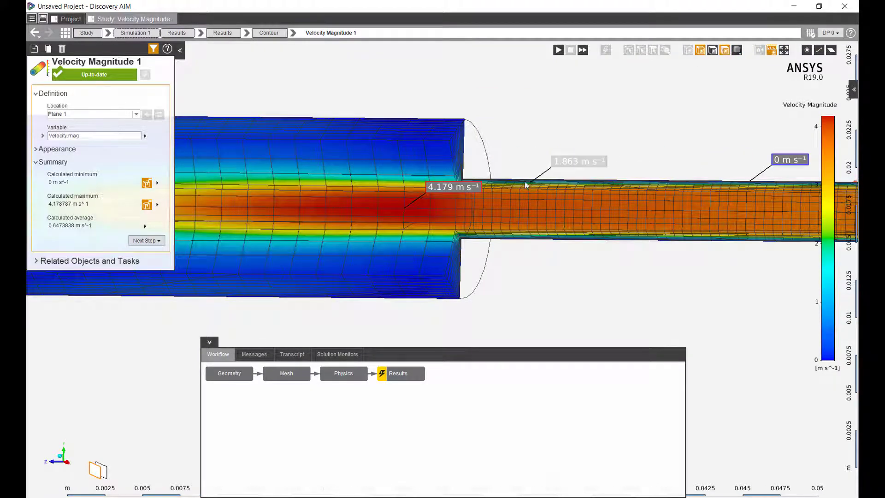
scroll(510, 206, down, 6)
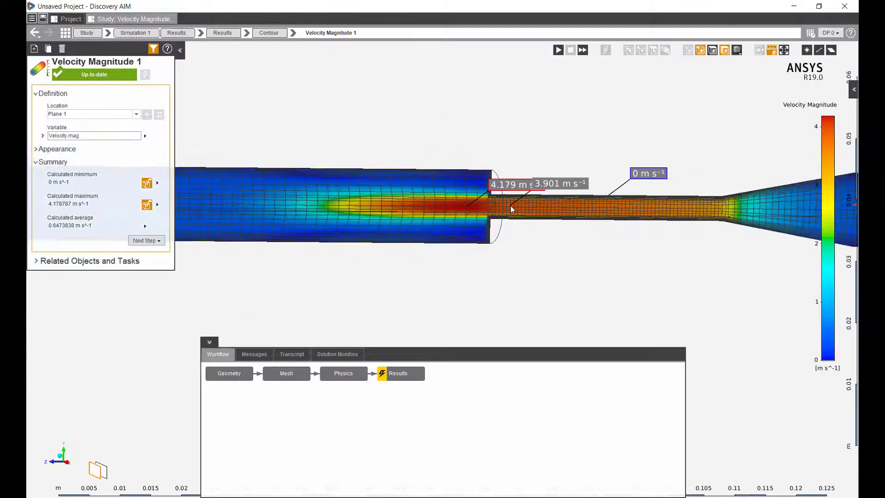
mouse_move(554, 191)
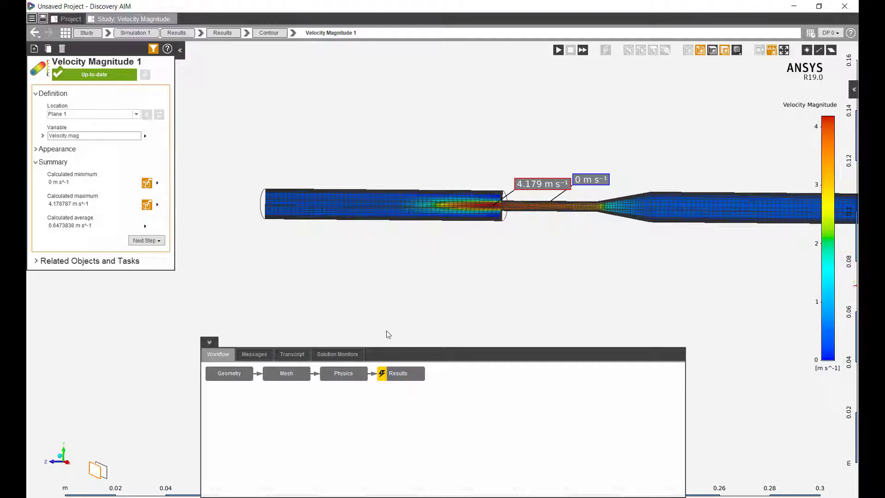
Update the velocity contour, then return to the Results overview listing two results
right_click(369, 292)
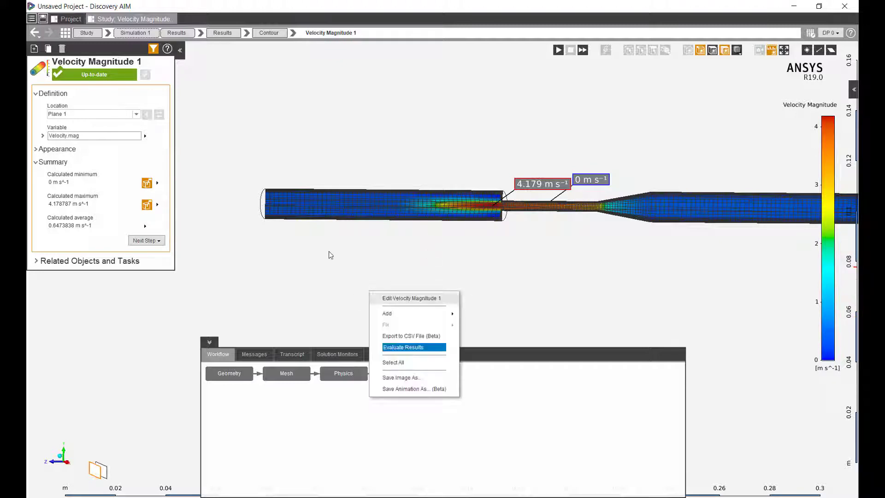
click(403, 347)
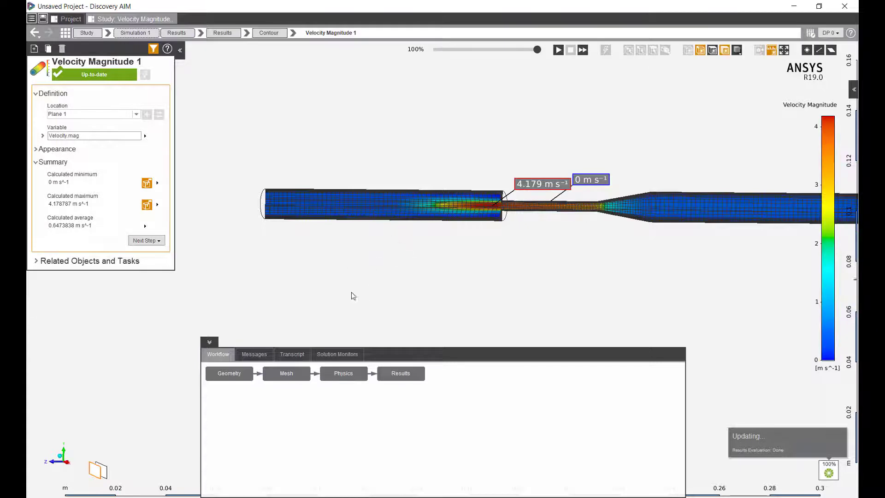
click(410, 374)
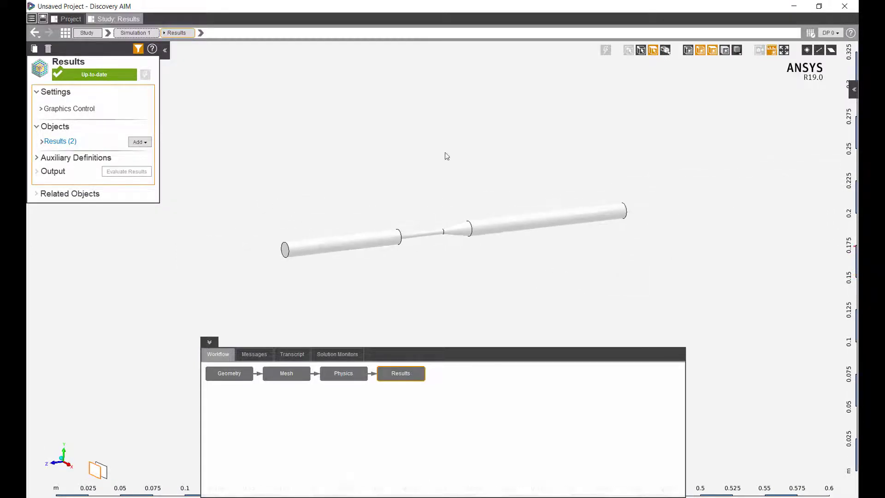
Add Line Chart 1 and start creating a new line as its location
right_click(286, 102)
mouse_move(317, 108)
mouse_move(402, 110)
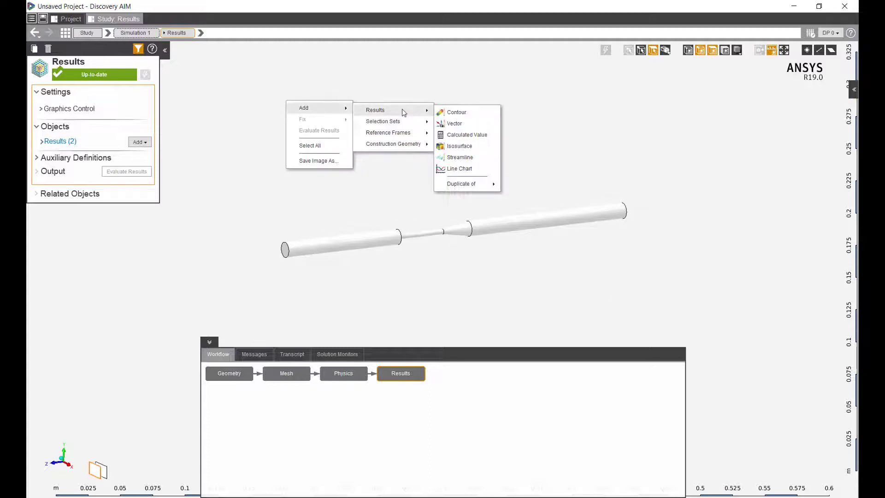
click(460, 169)
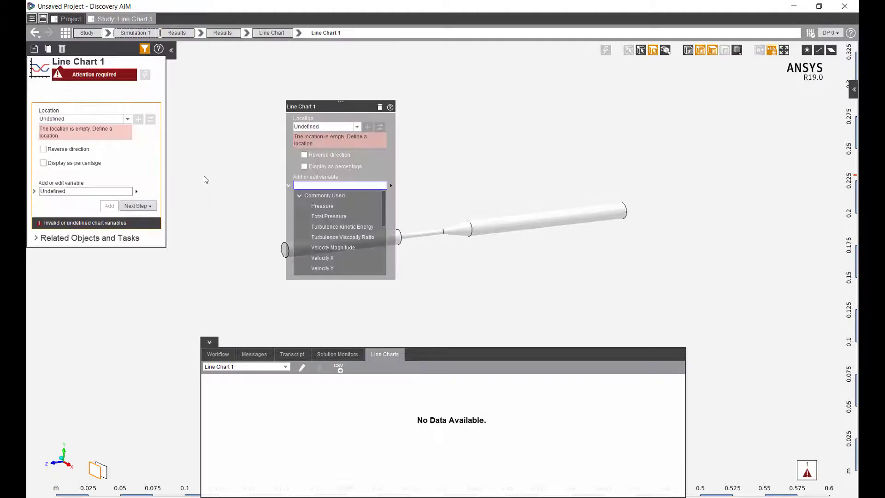
click(358, 127)
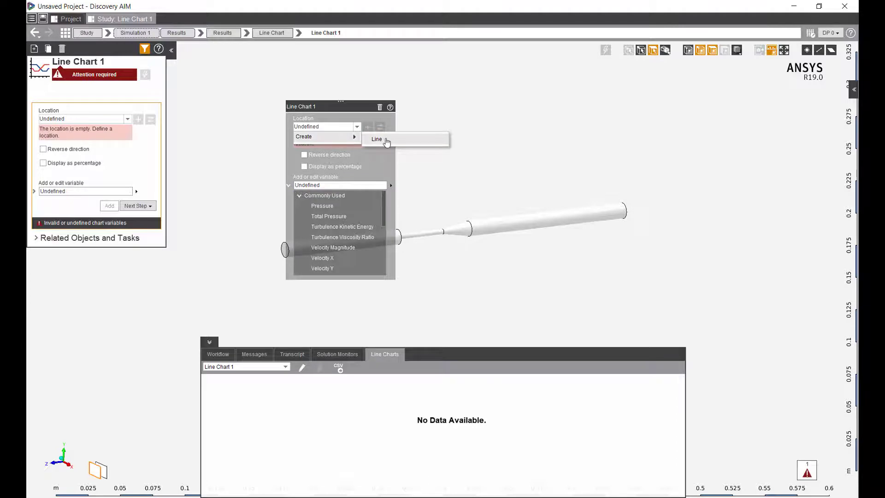
click(377, 140)
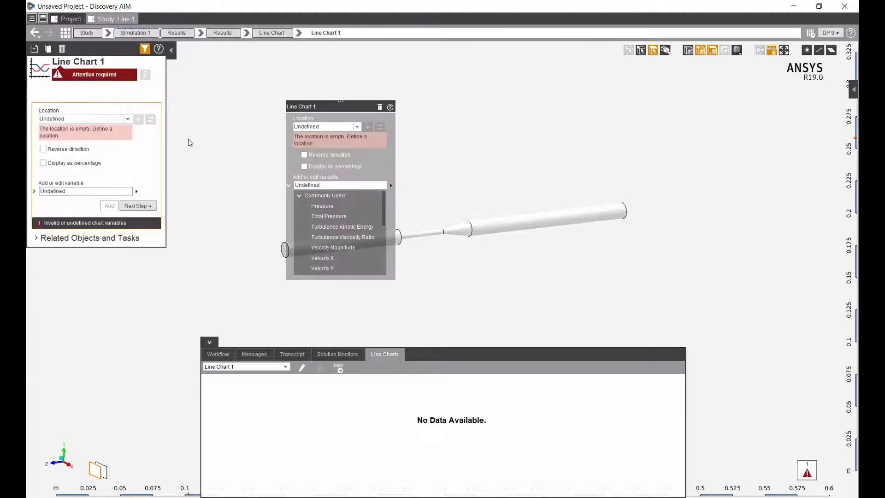
Create the line's start point at the centroid of one nozzle end face
click(120, 101)
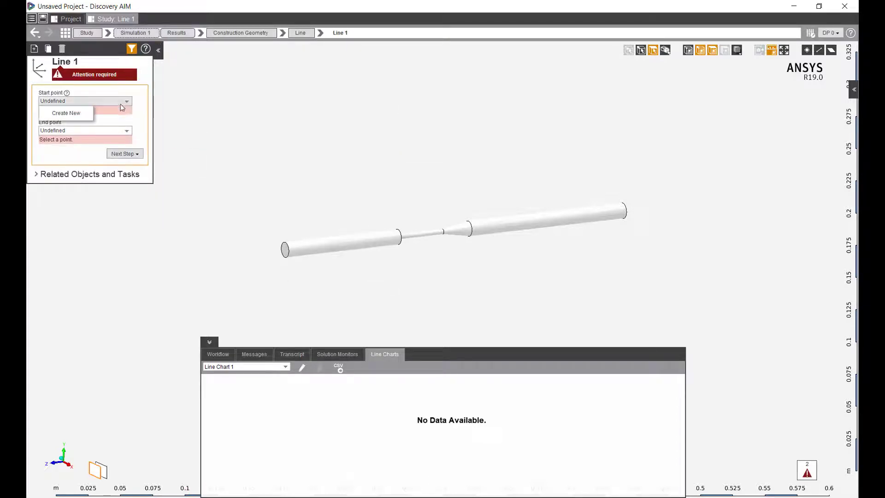
click(74, 113)
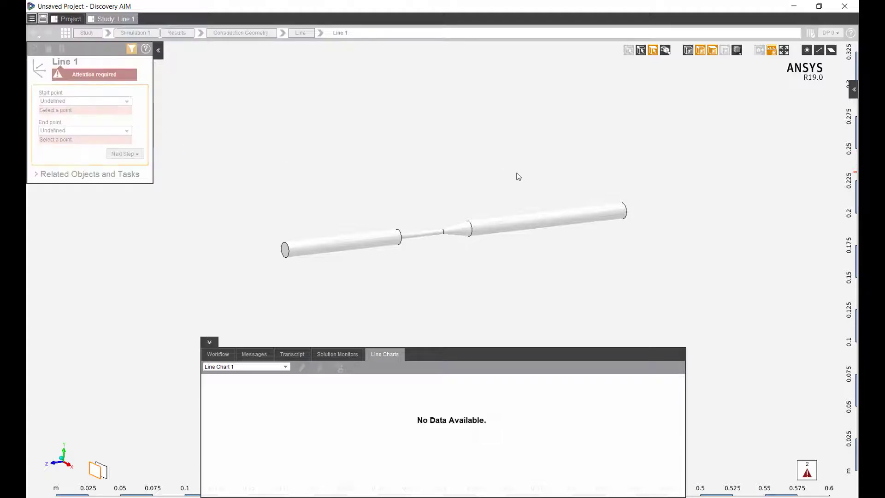
middle_drag(484, 188, 490, 247)
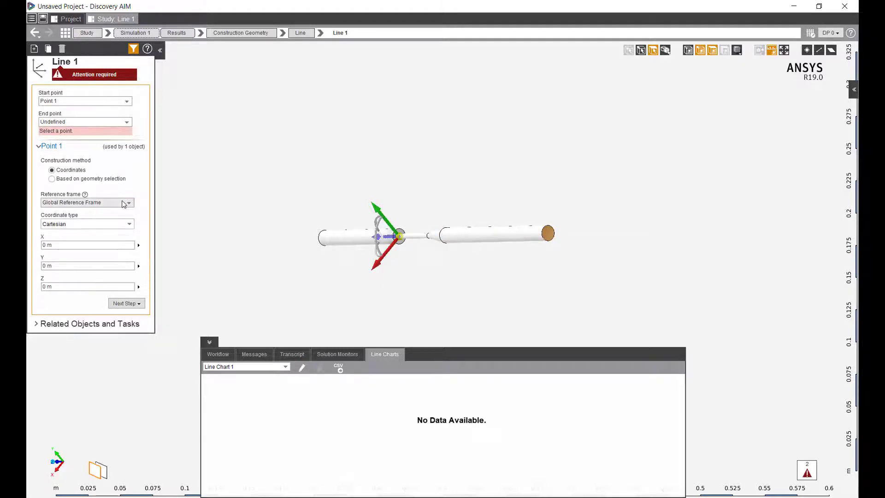
click(124, 204)
click(93, 180)
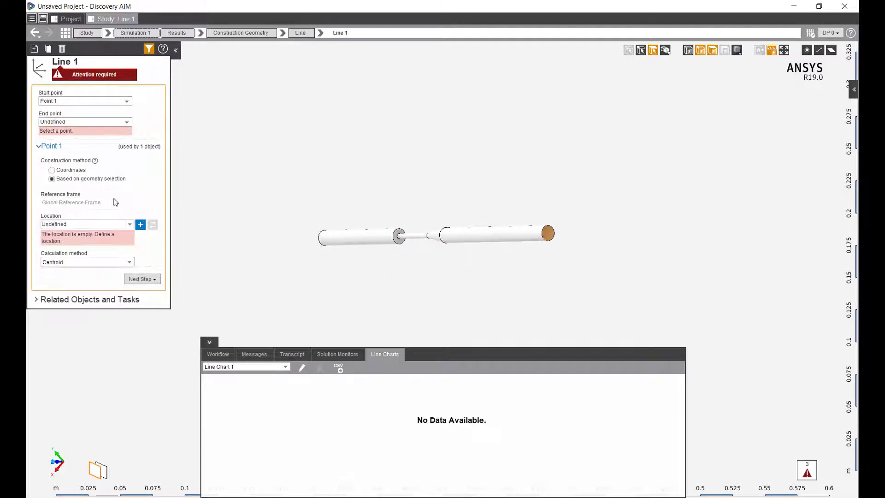
click(140, 225)
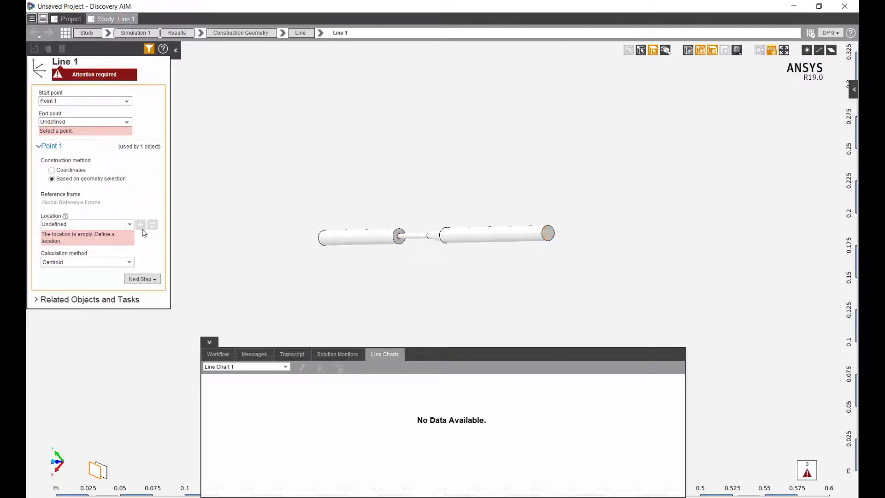
Create the line's end point at the centroid of the opposite end face
click(127, 122)
click(92, 144)
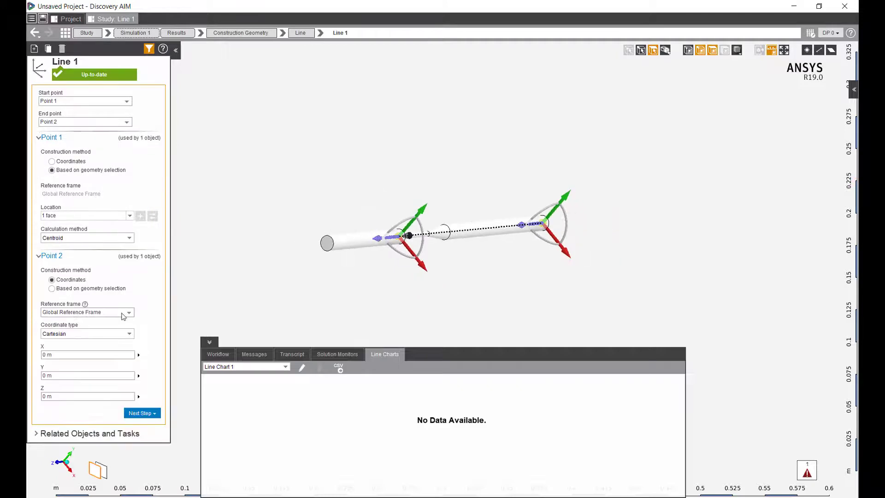
click(100, 289)
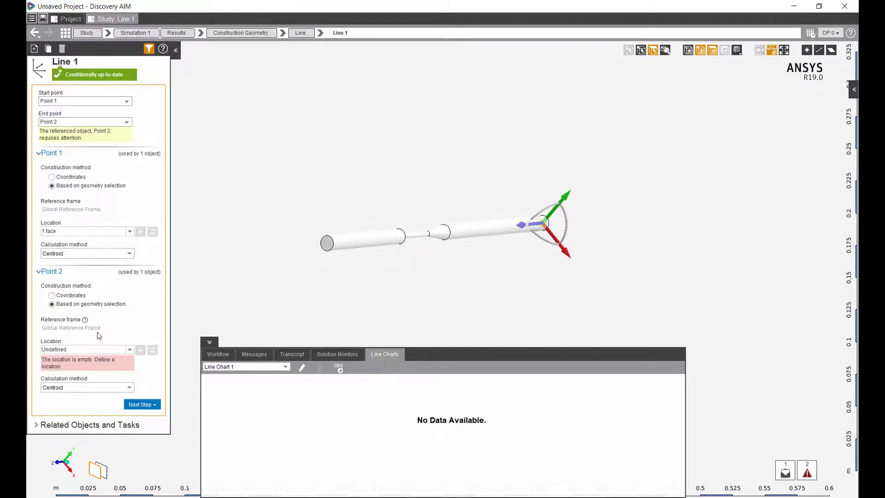
click(328, 243)
click(140, 350)
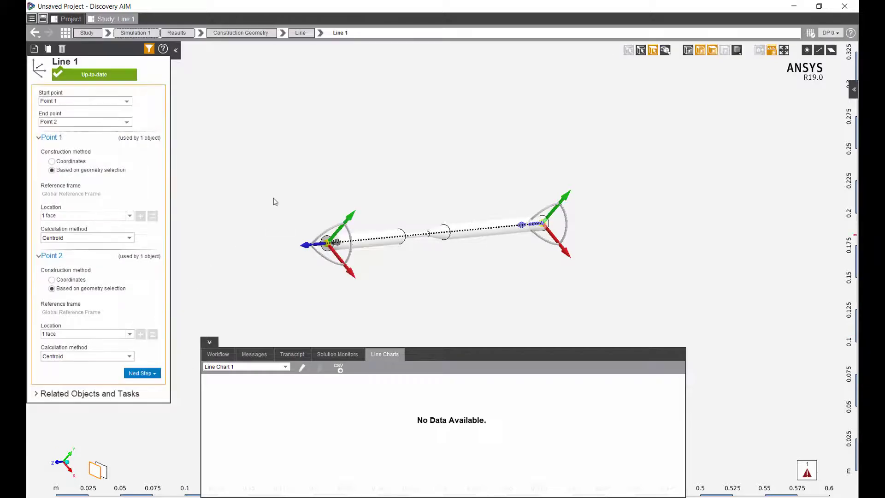
right_click(308, 172)
mouse_move(327, 191)
mouse_move(395, 193)
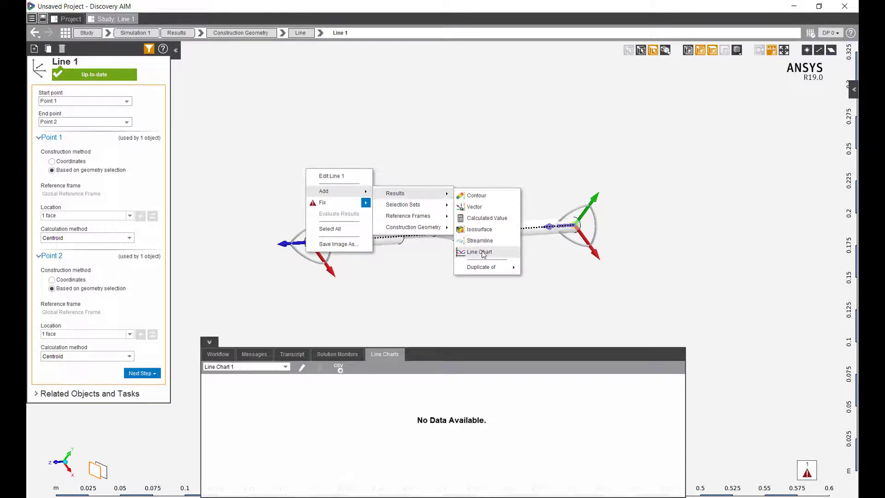
Plot Velocity Magnitude in Line Chart 1 and evaluate the chart
click(252, 33)
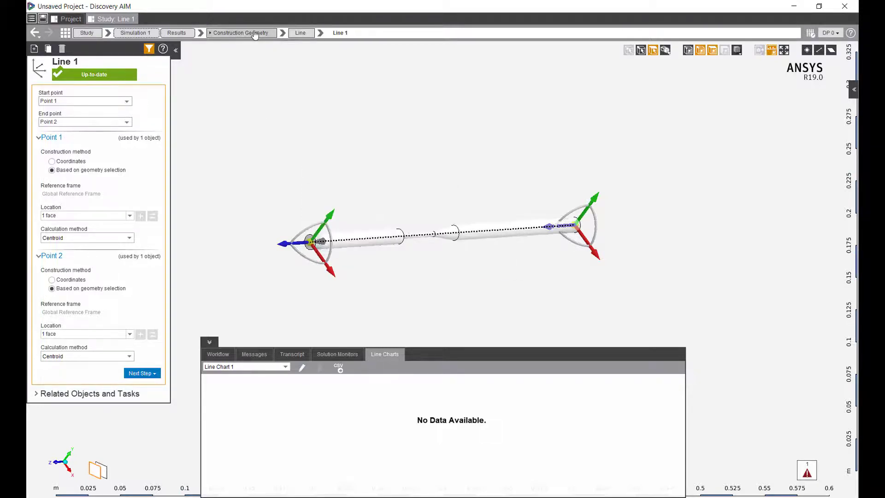
click(176, 33)
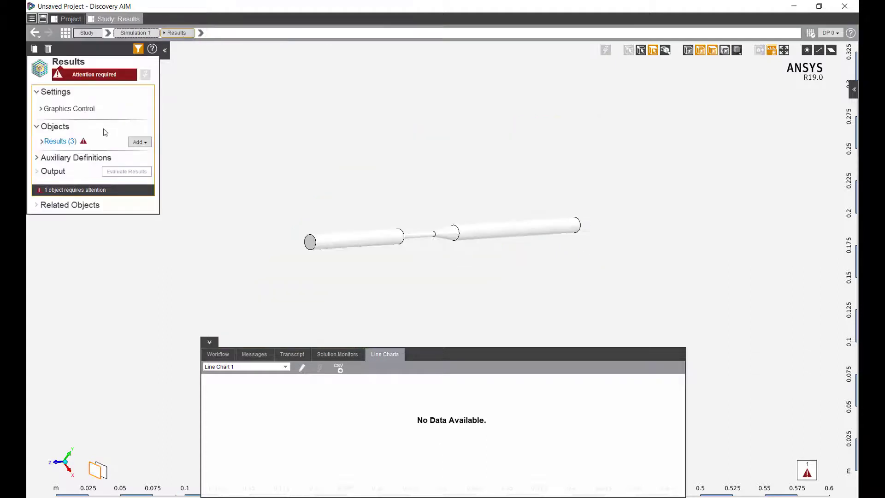
click(64, 144)
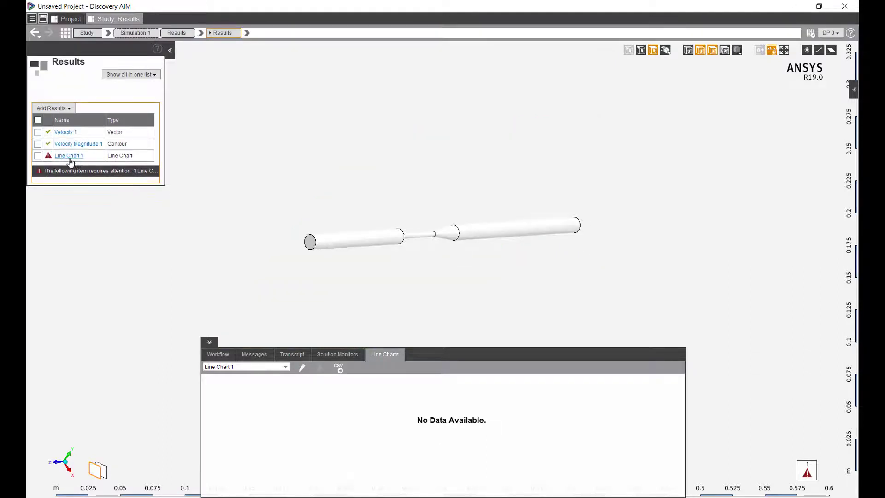
click(79, 155)
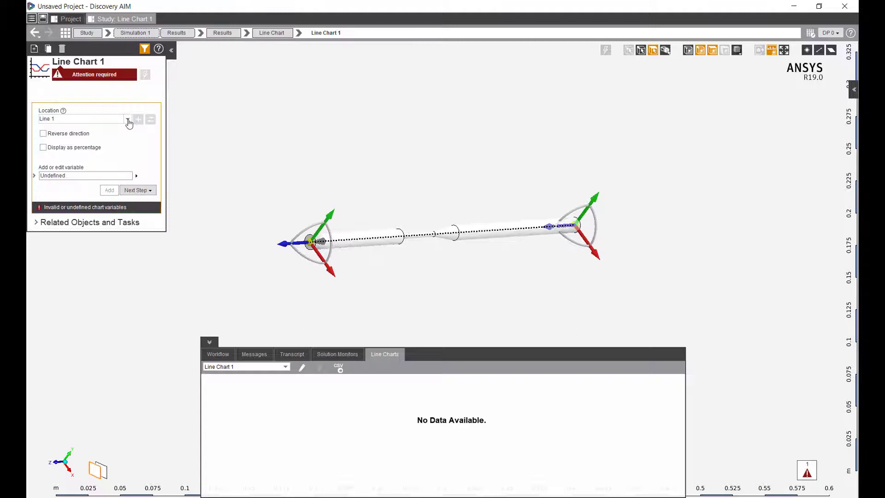
click(122, 176)
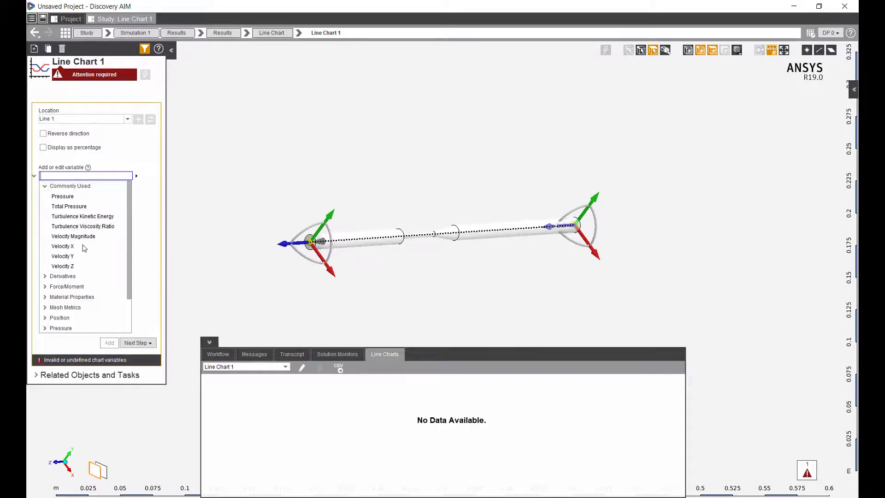
click(85, 236)
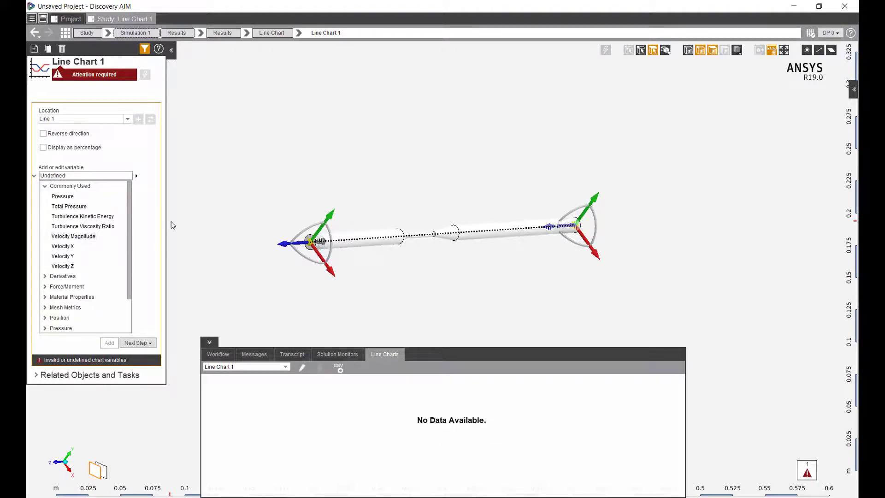
click(109, 192)
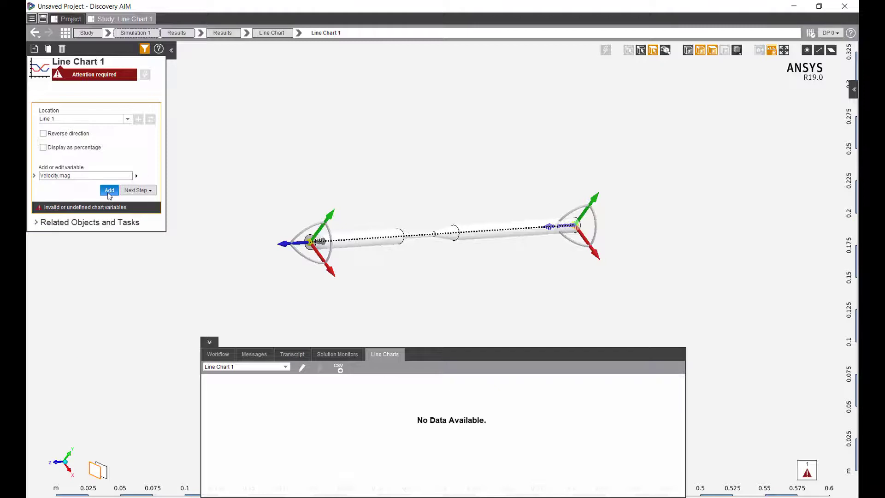
click(97, 214)
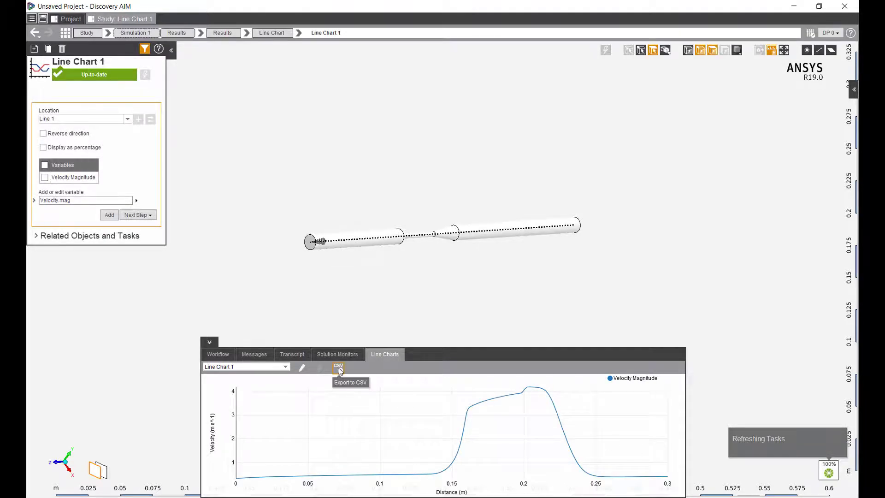
Export the chart data to CSV, replacing simulation data temp.csv
click(338, 368)
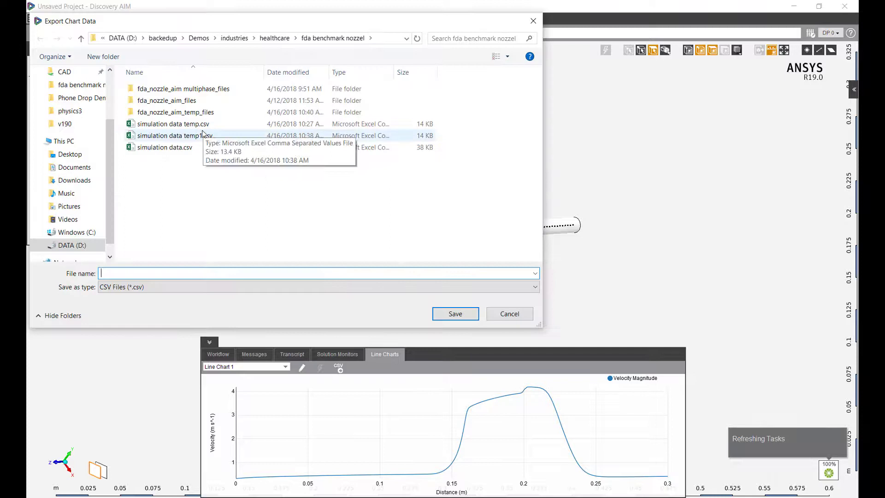
double_click(173, 123)
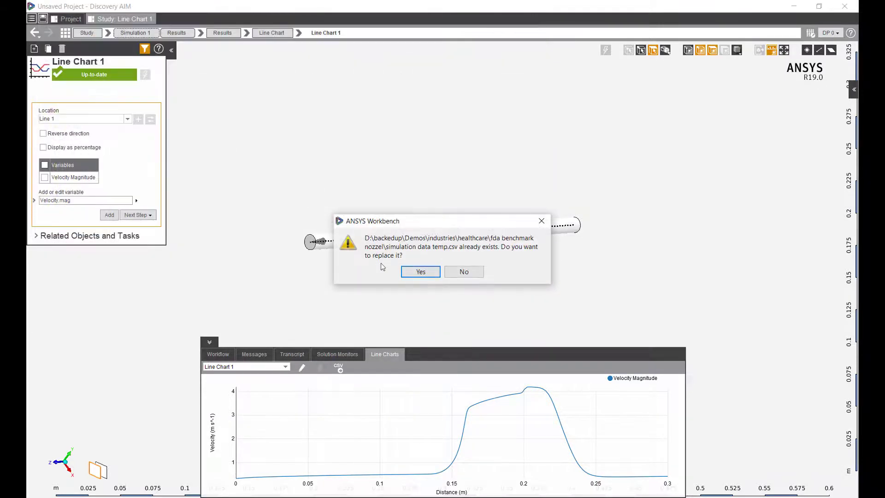
click(427, 269)
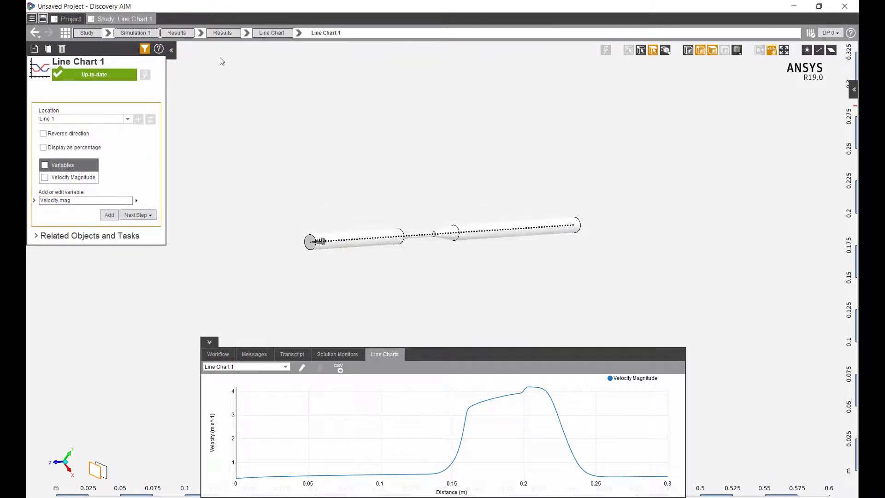
Switch to Excel and bring simulation data temp.csv with Distance and Velocity Magnitude to the front
key(alt+Tab)
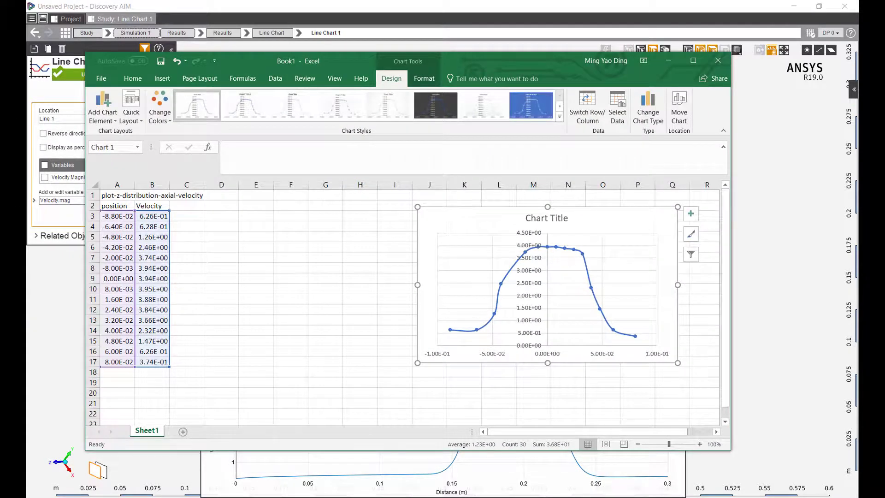
key(alt+Tab)
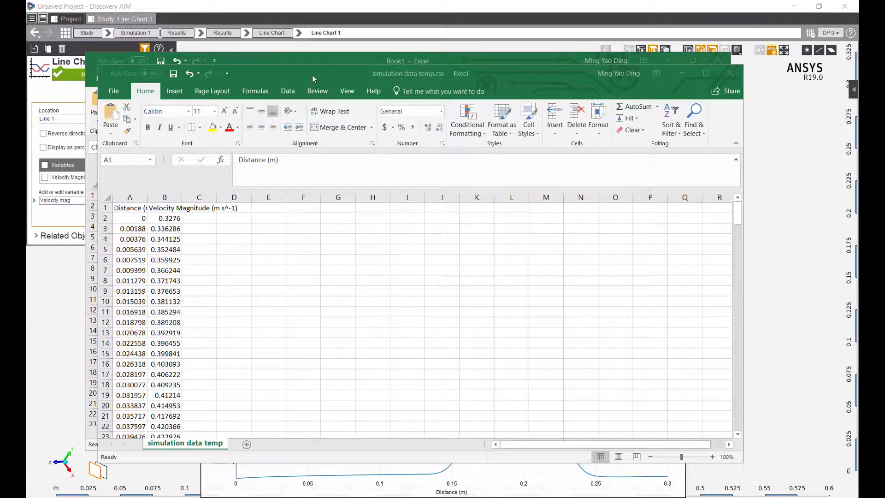
drag(311, 75, 502, 69)
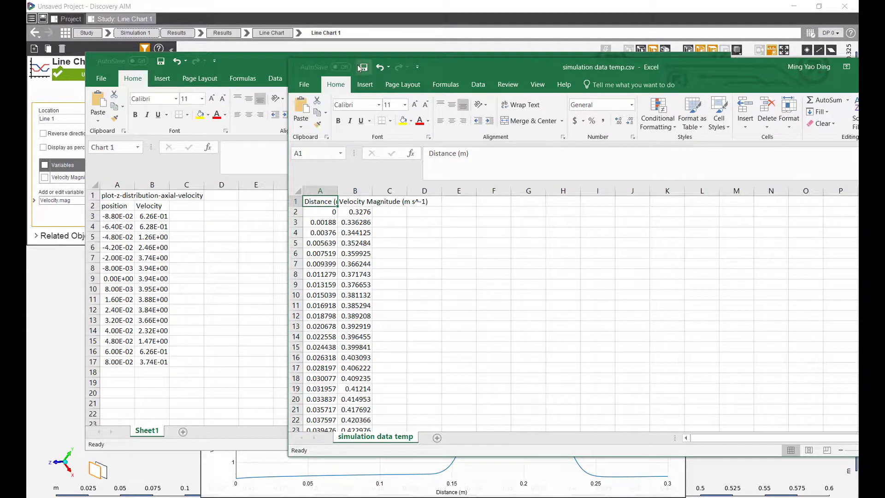
click(410, 19)
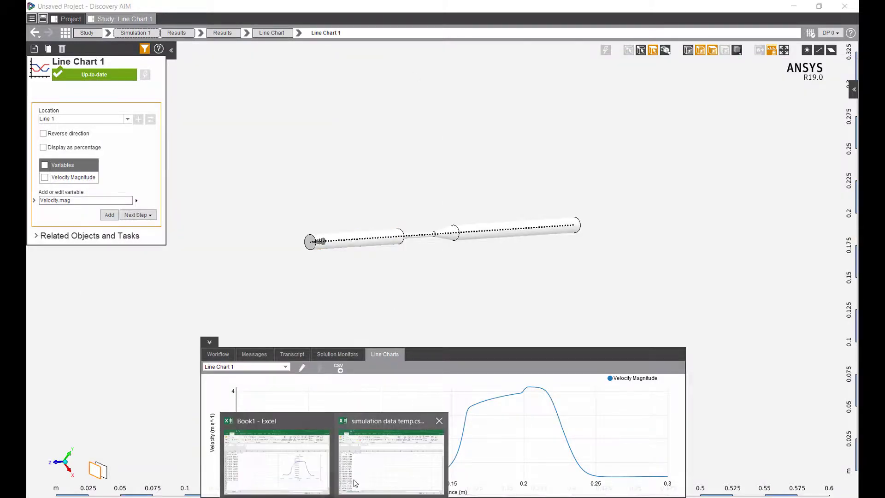
click(365, 457)
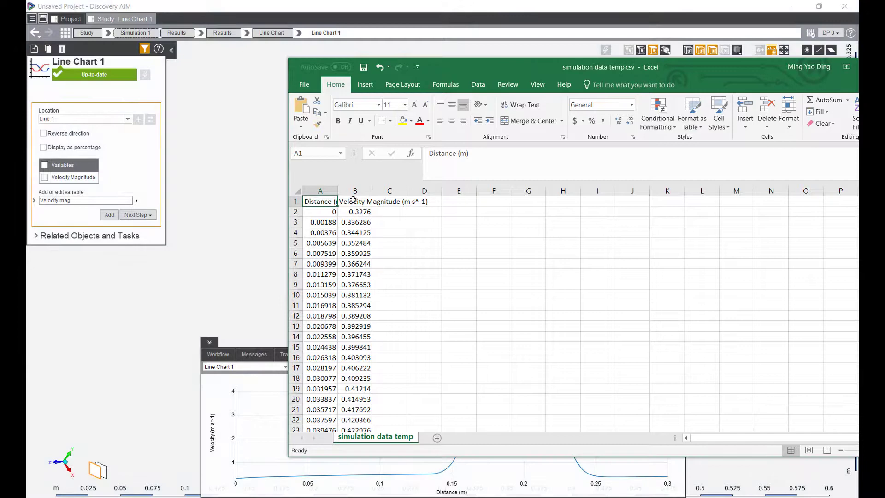
Move the velocity data to column C and enter =A2-0.2 in B2
click(351, 200)
key(ctrl+shift+Down)
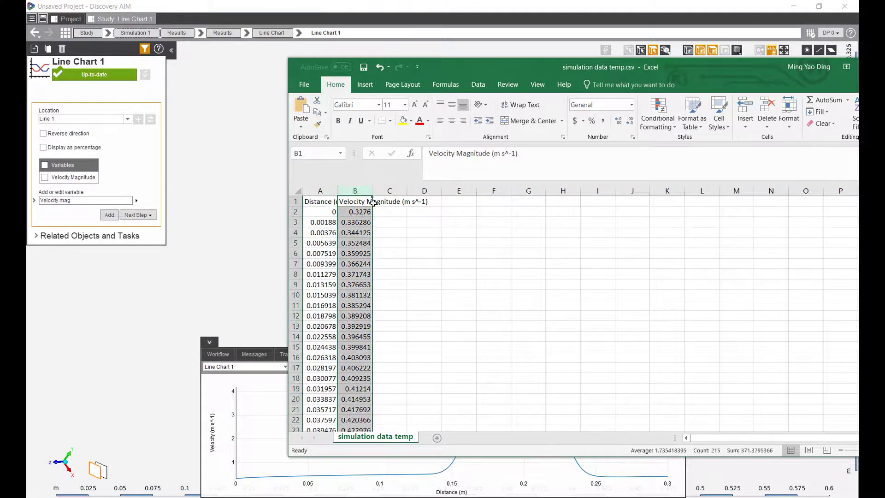
drag(374, 203, 408, 203)
click(353, 202)
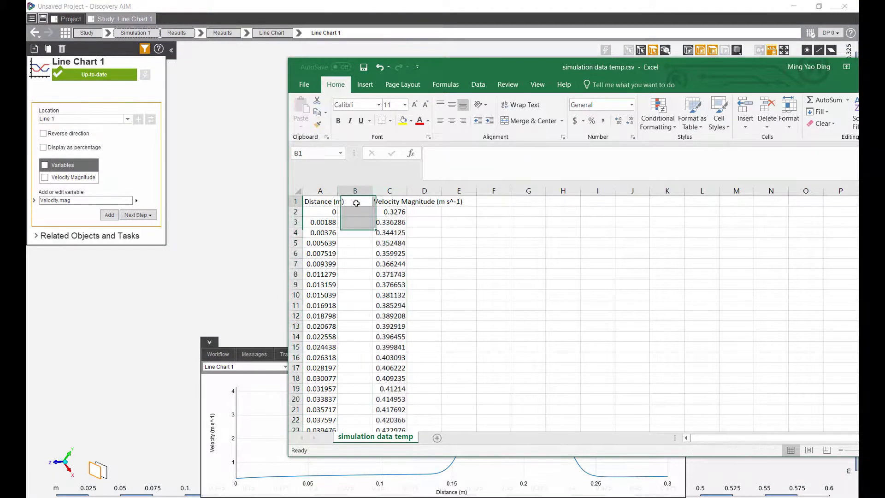
click(353, 211)
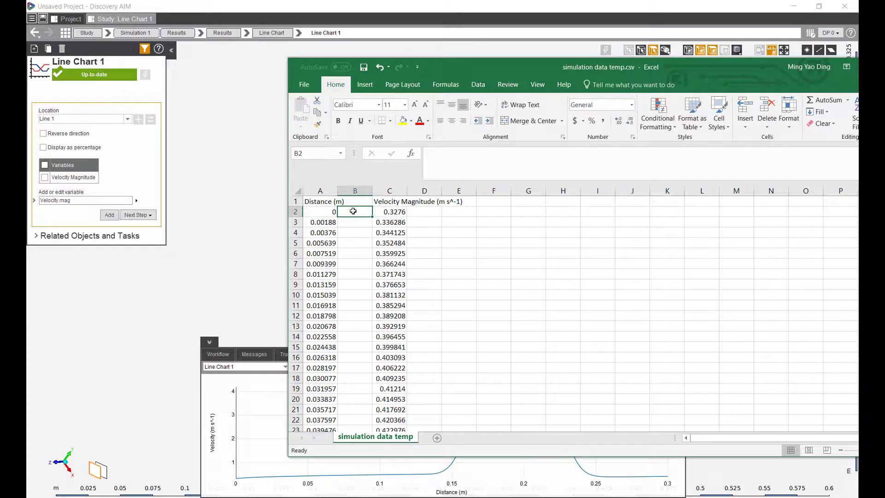
text(=)
click(330, 210)
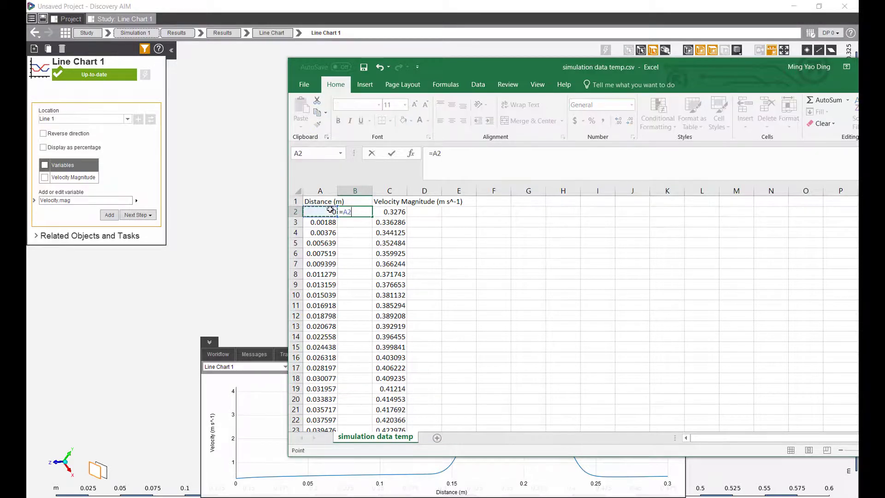
text(-0.2)
key(Return)
Fill the offset formula down to B215, then copy columns B and C
key(Up)
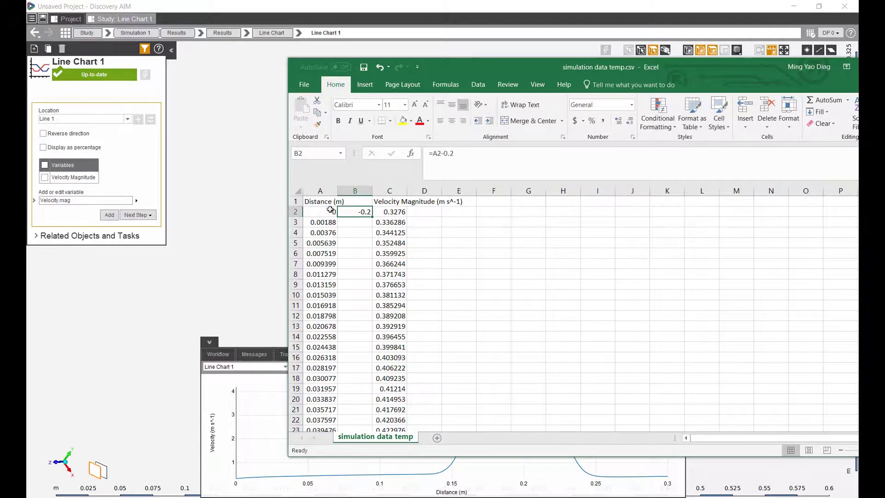
key(ctrl+c)
key(Down)
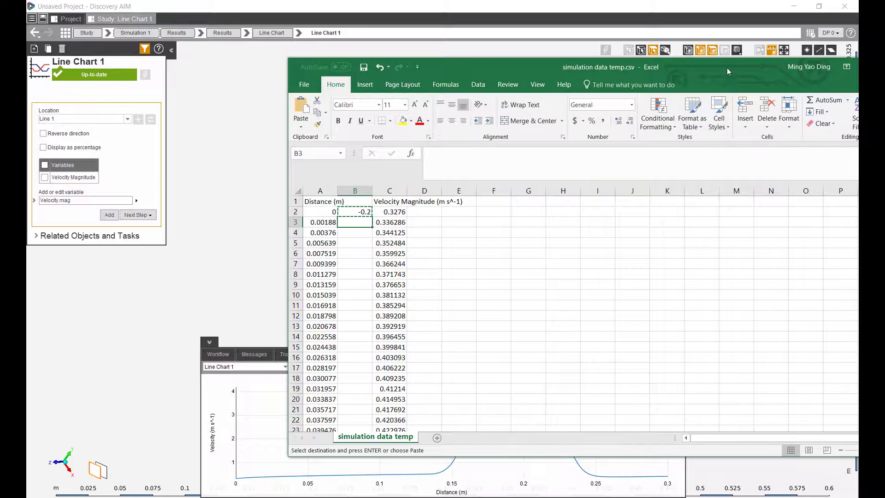
drag(727, 67, 599, 53)
drag(801, 192, 801, 398)
shift+click(241, 405)
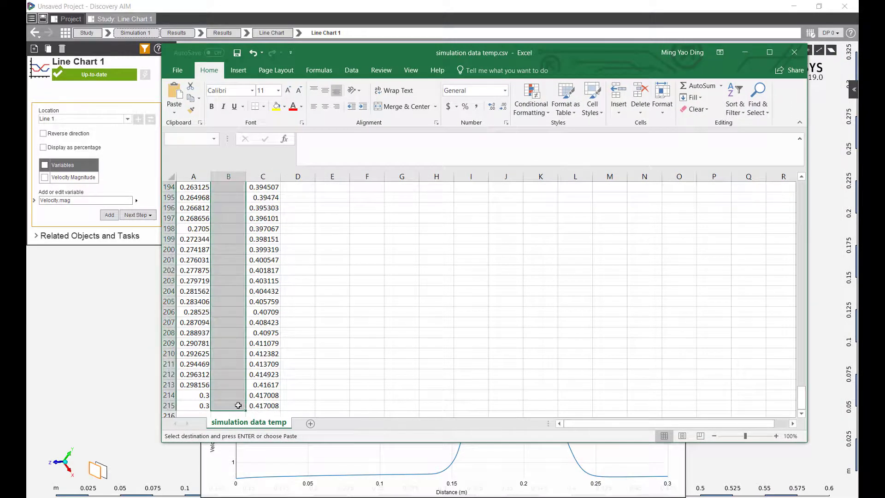
key(ctrl+v)
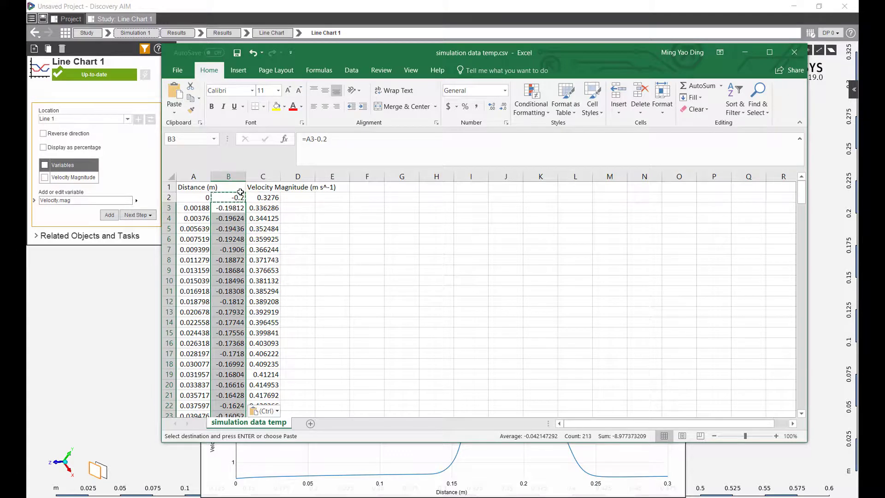
click(232, 176)
drag(233, 175, 263, 176)
key(ctrl+c)
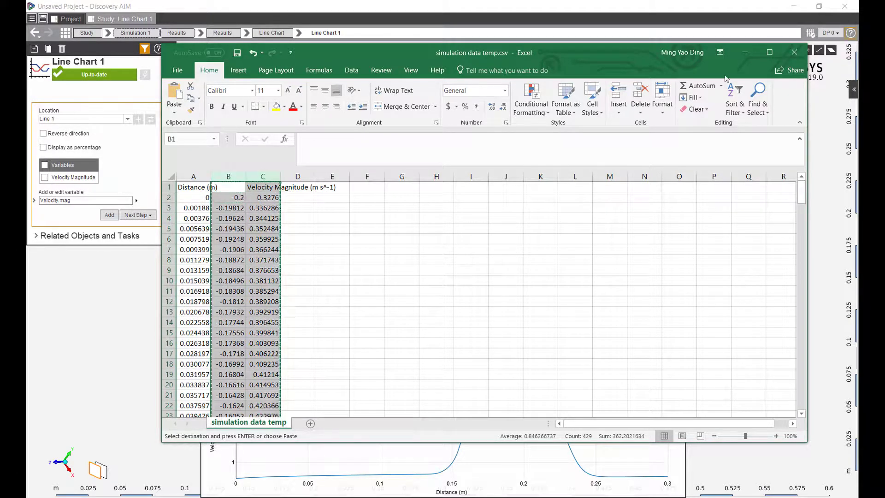
Paste the copied columns as values into D1:E215 of Book1 and scroll through the data
click(280, 475)
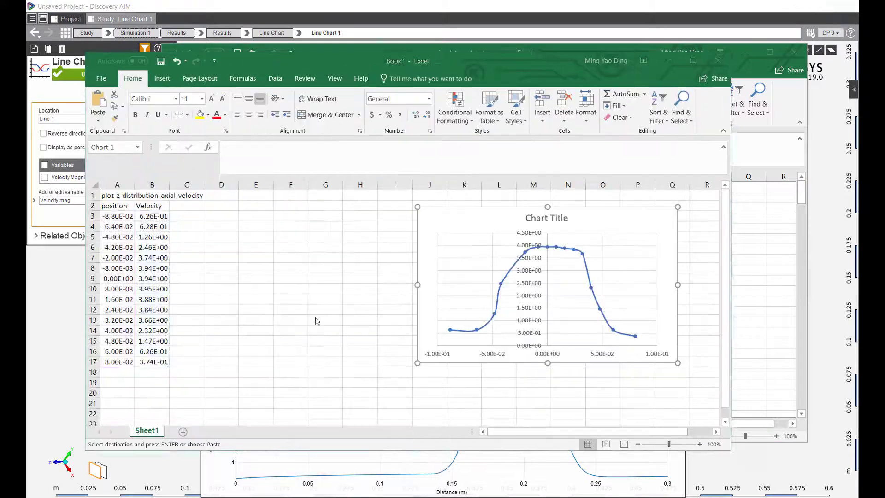
click(220, 194)
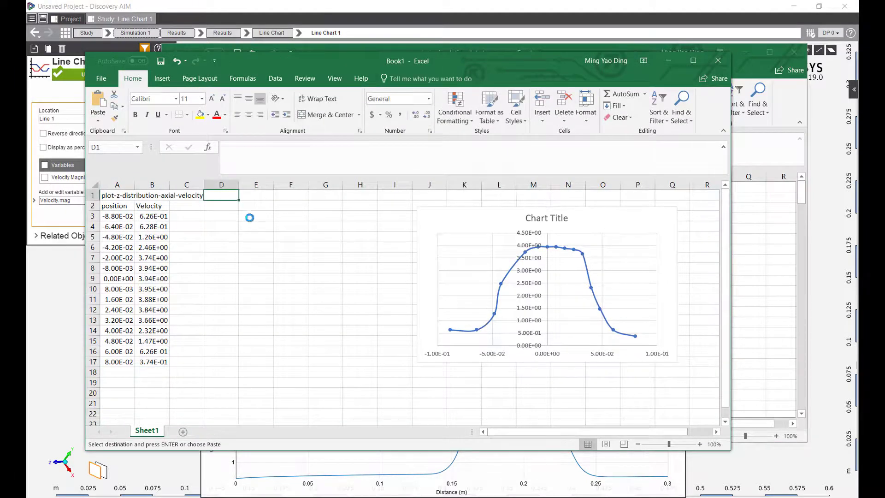
key(ctrl+v)
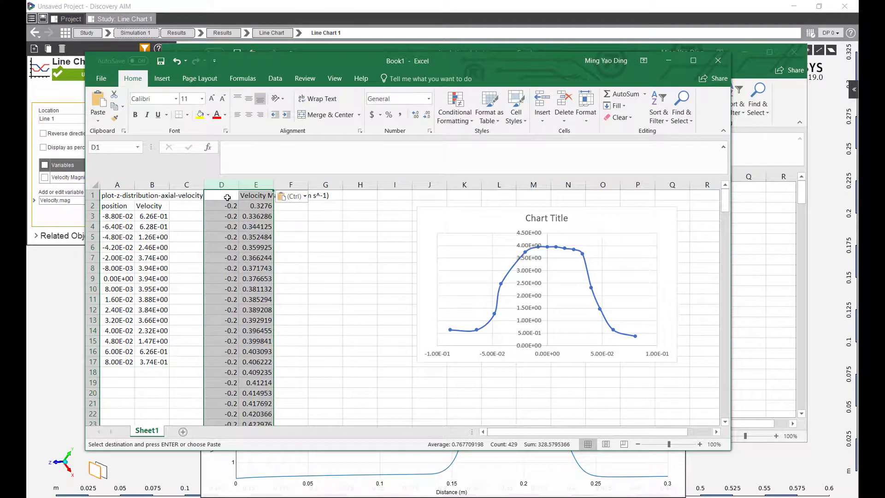
right_click(228, 198)
click(264, 241)
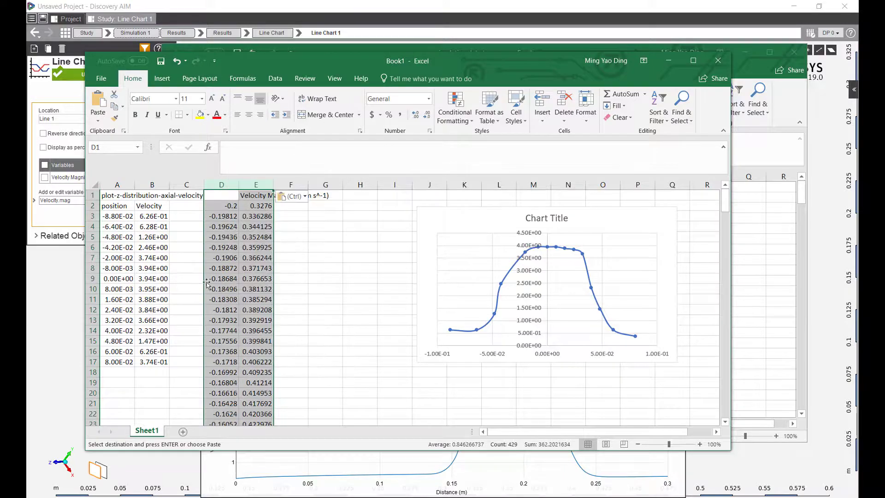
click(293, 295)
scroll(294, 295, down, 20)
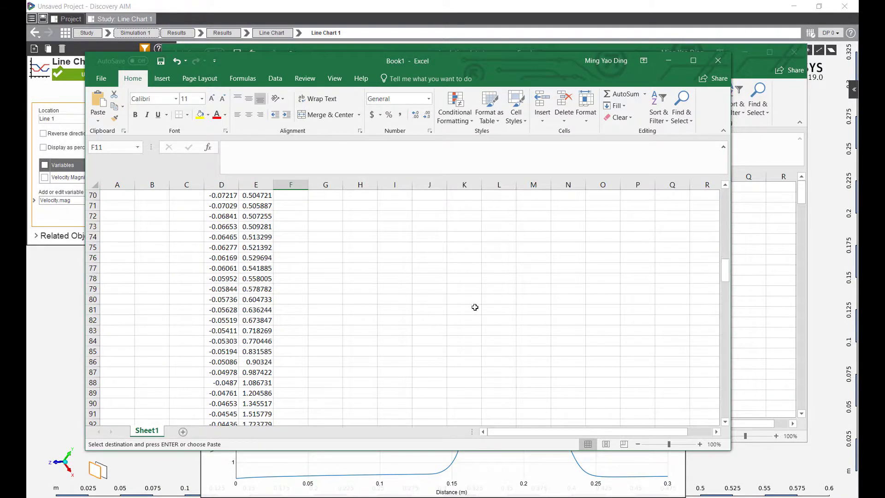
scroll(201, 306, down, 20)
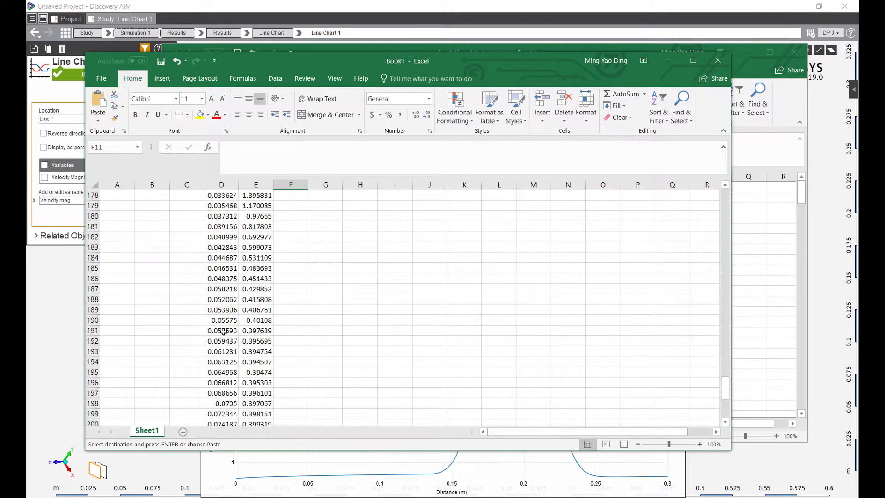
scroll(229, 313, up, 6)
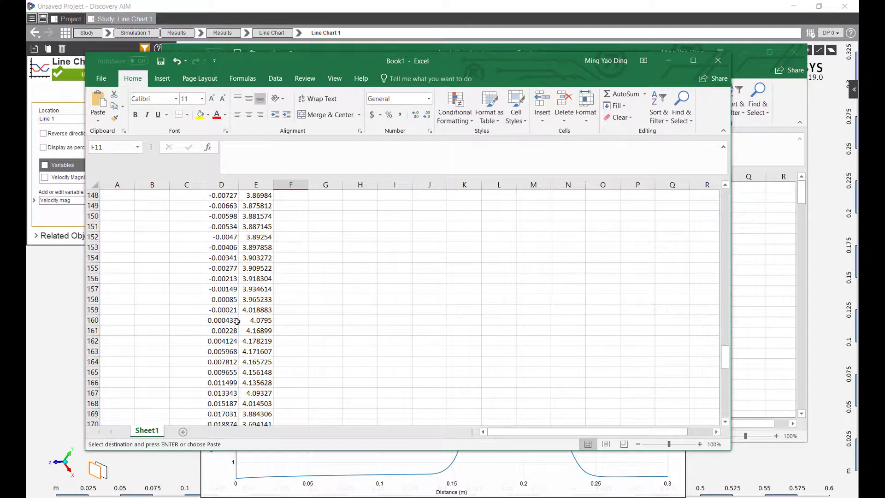
scroll(229, 322, down, 20)
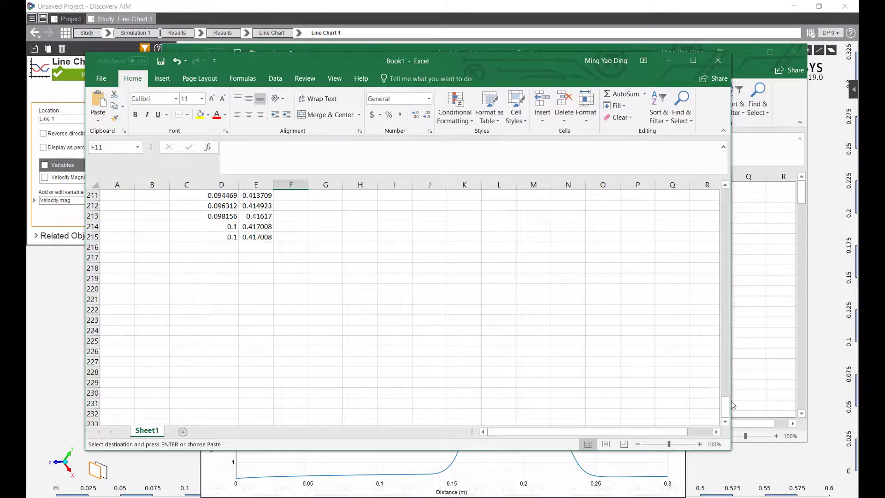
drag(728, 409, 727, 207)
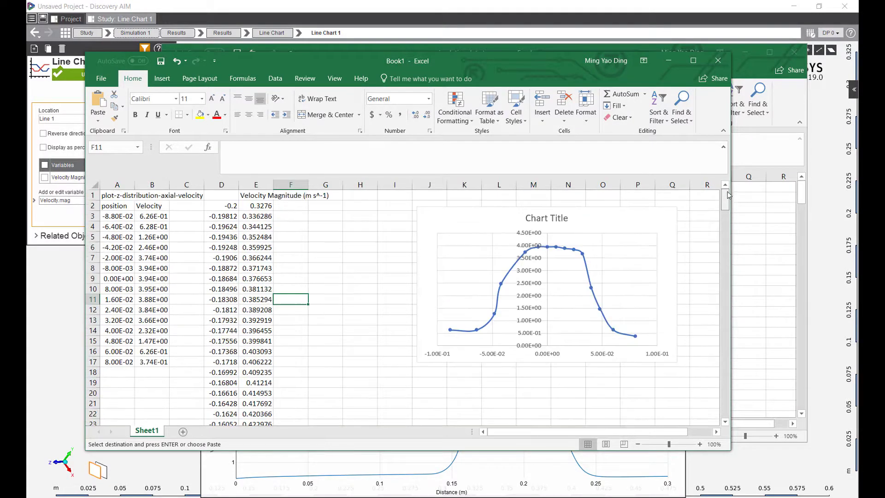
Add a chart series with X values from column D and Y values from column E
click(466, 213)
right_click(467, 213)
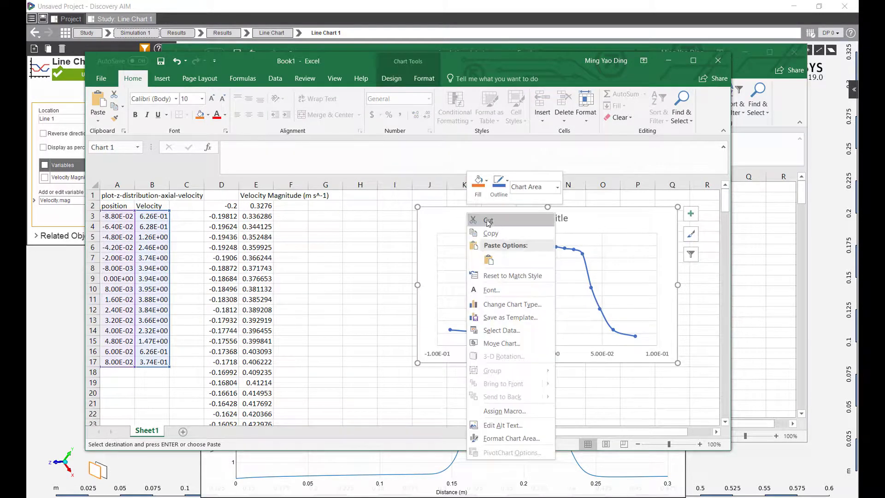
click(501, 331)
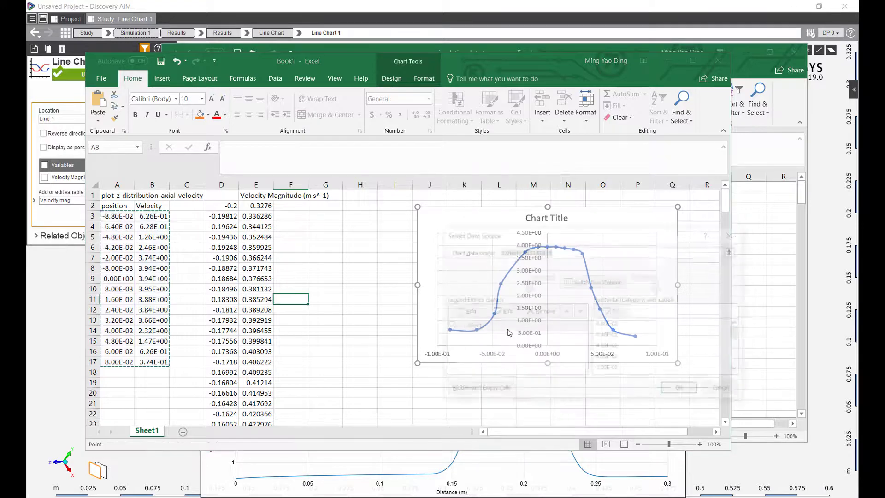
click(469, 310)
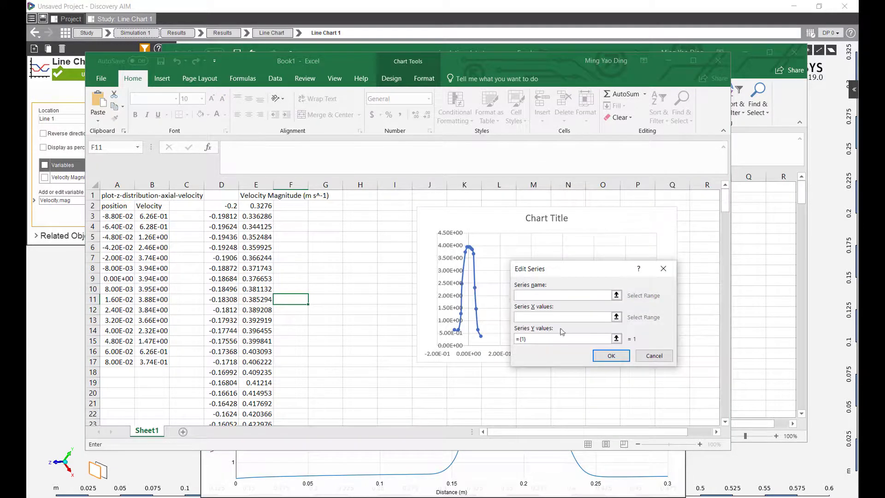
click(616, 317)
click(231, 186)
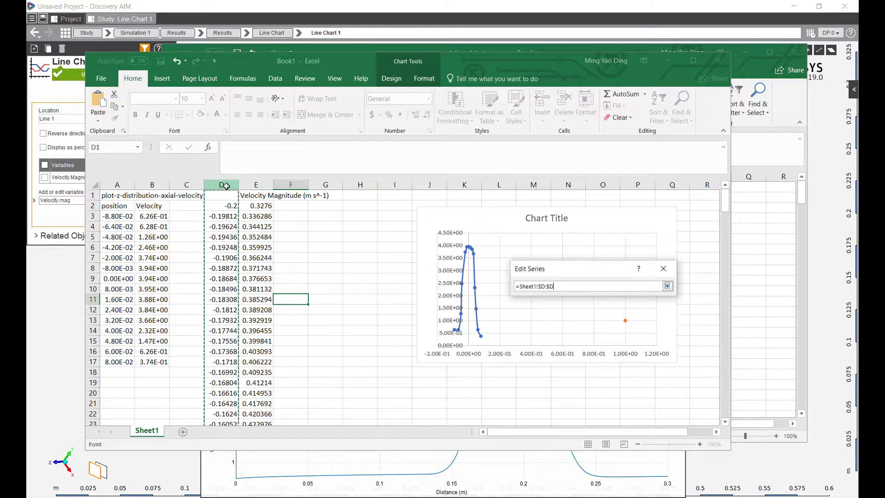
click(668, 285)
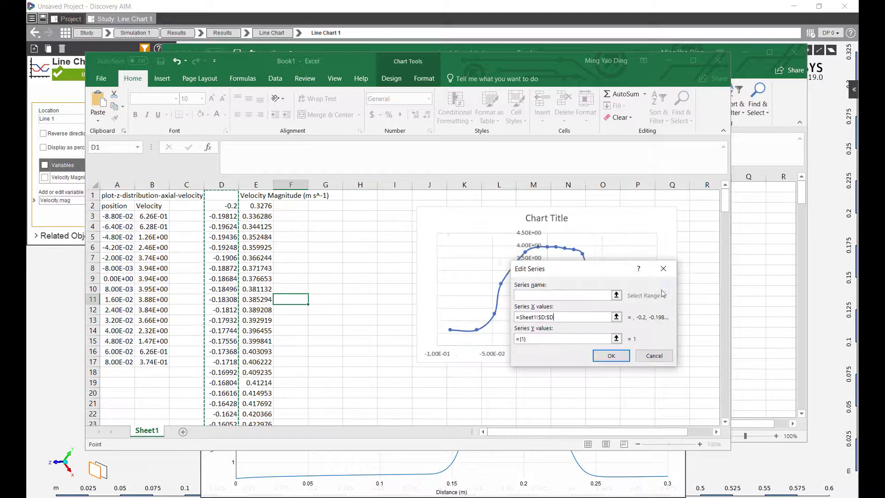
click(617, 339)
click(251, 184)
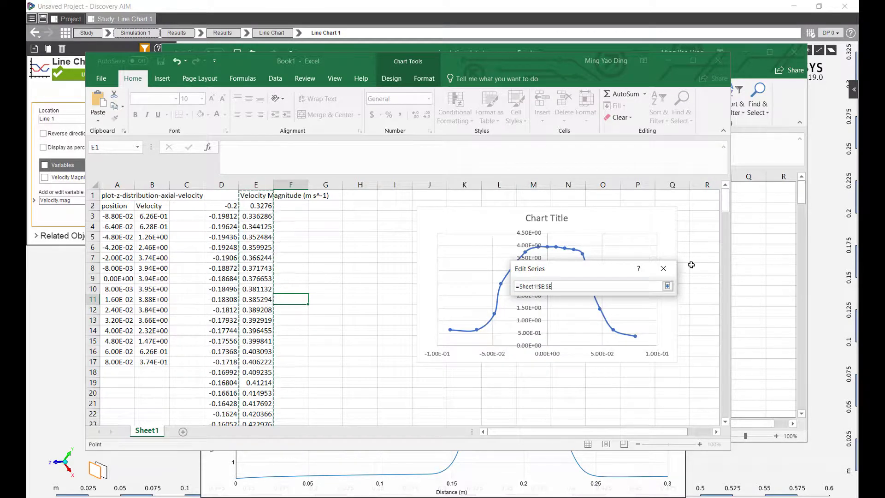
click(667, 286)
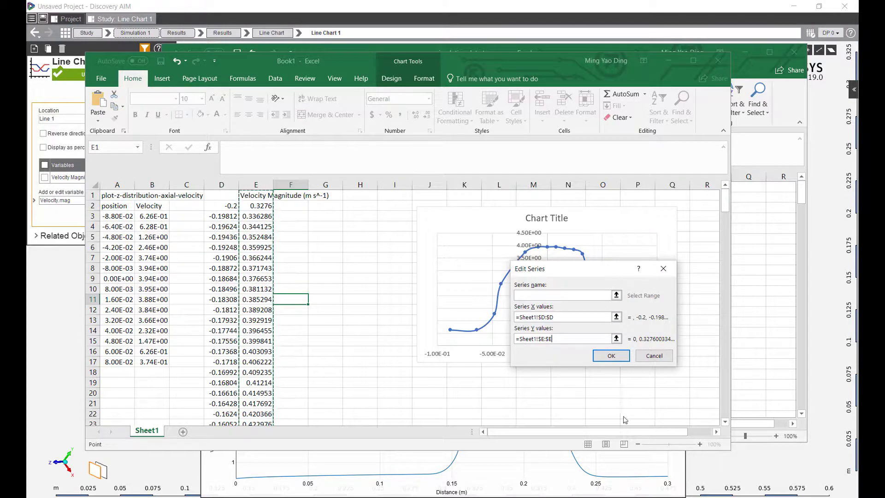
click(617, 357)
click(681, 392)
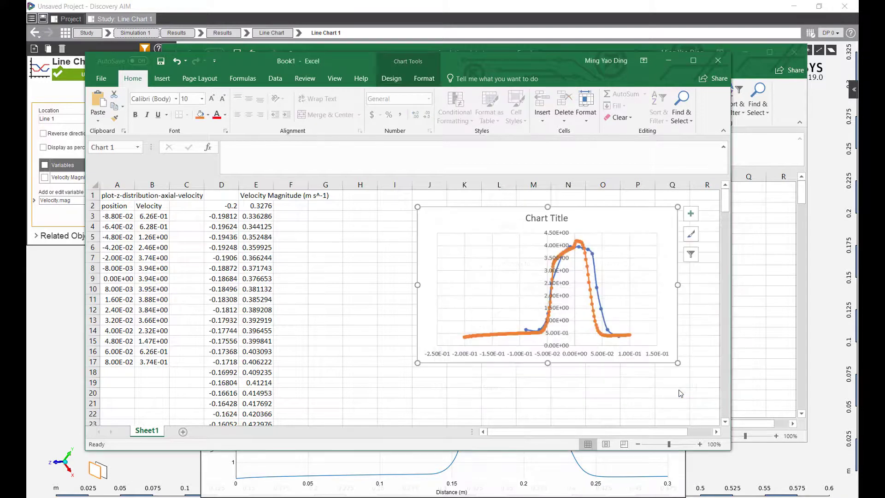
Maximize the Excel window and enlarge the chart overlaying the simulated velocity on the test data
double_click(546, 56)
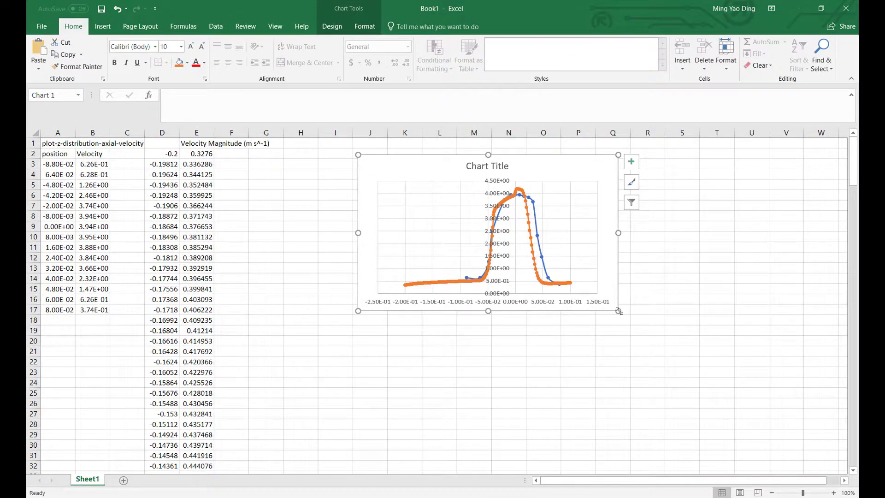
drag(619, 311, 723, 437)
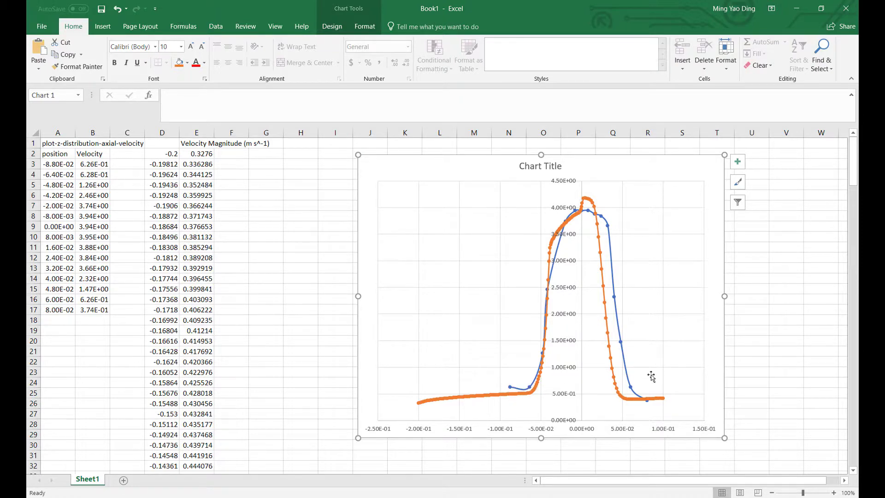
mouse_move(510, 390)
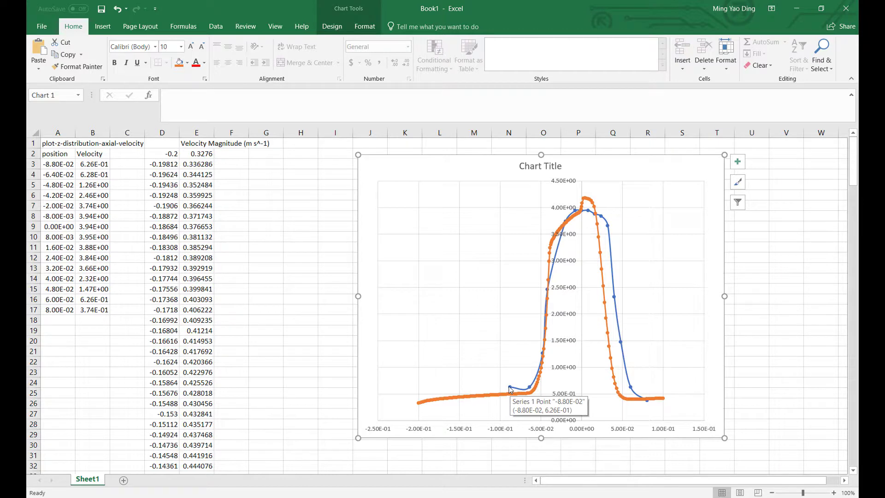